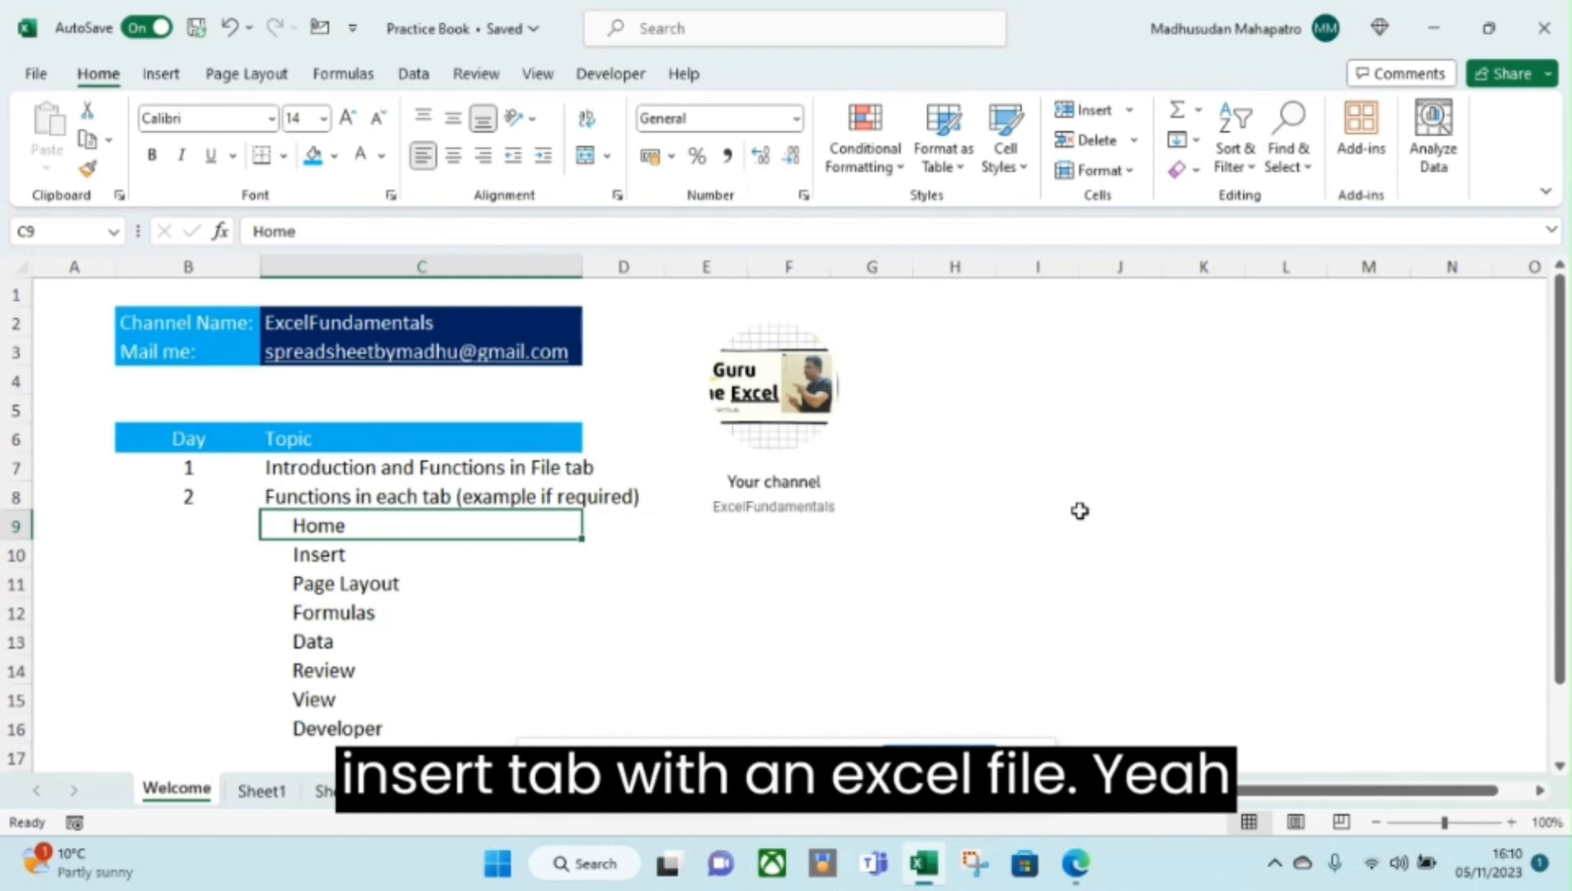
Move down to the Insert topic in C10 and show the Insert ribbon commands.
key("Down")
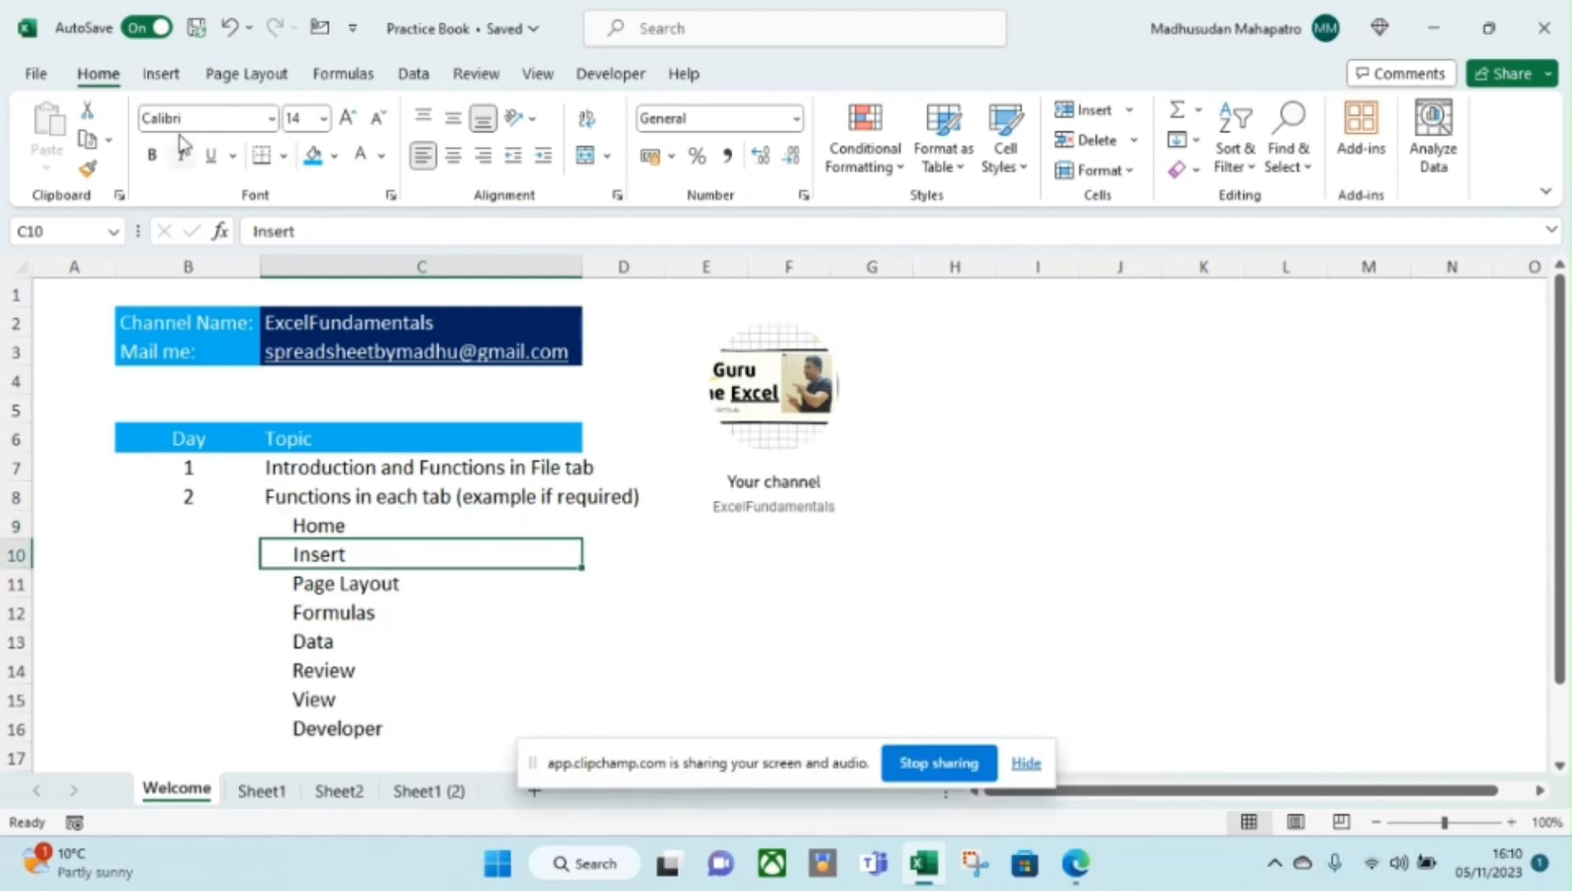
left_click(161, 78)
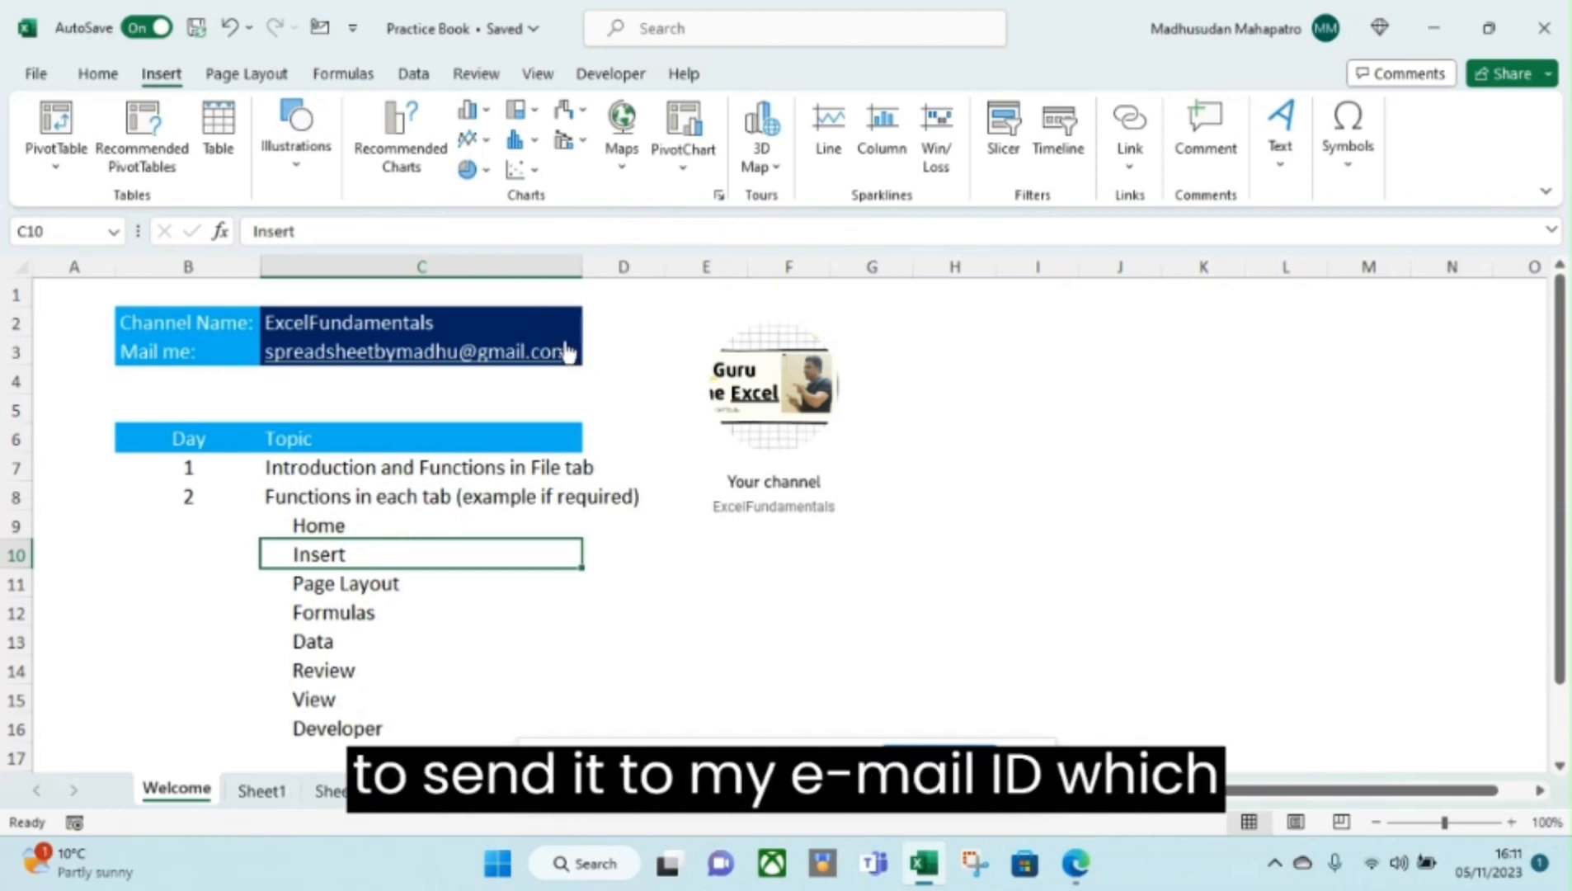
Check D3 and C2, return to C10, and list the PivotTable data source options.
left_click(591, 357)
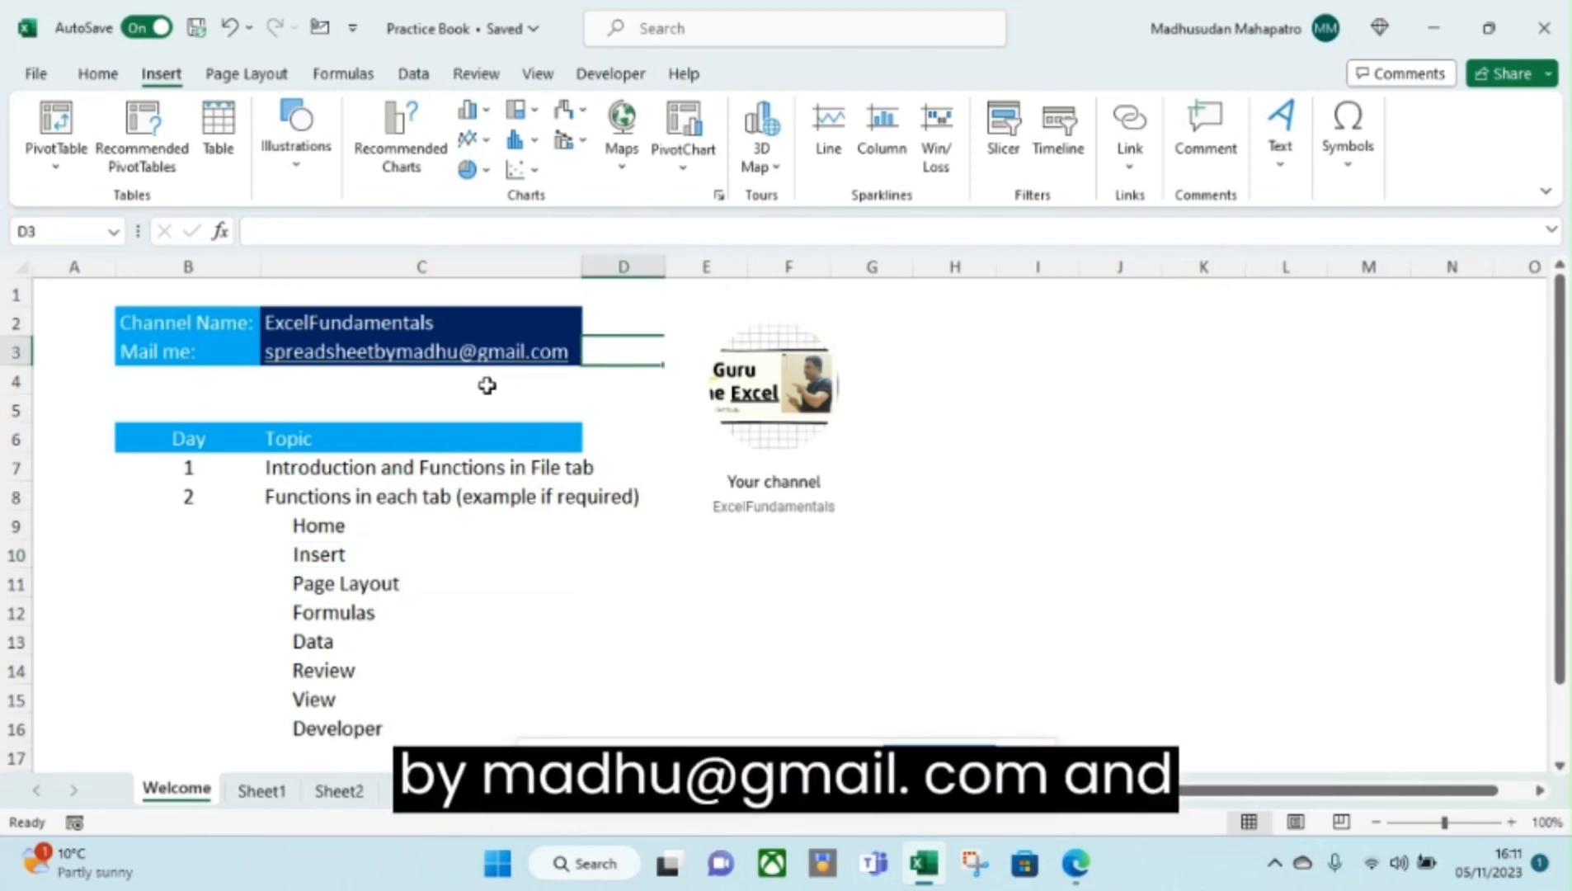
left_click(461, 330)
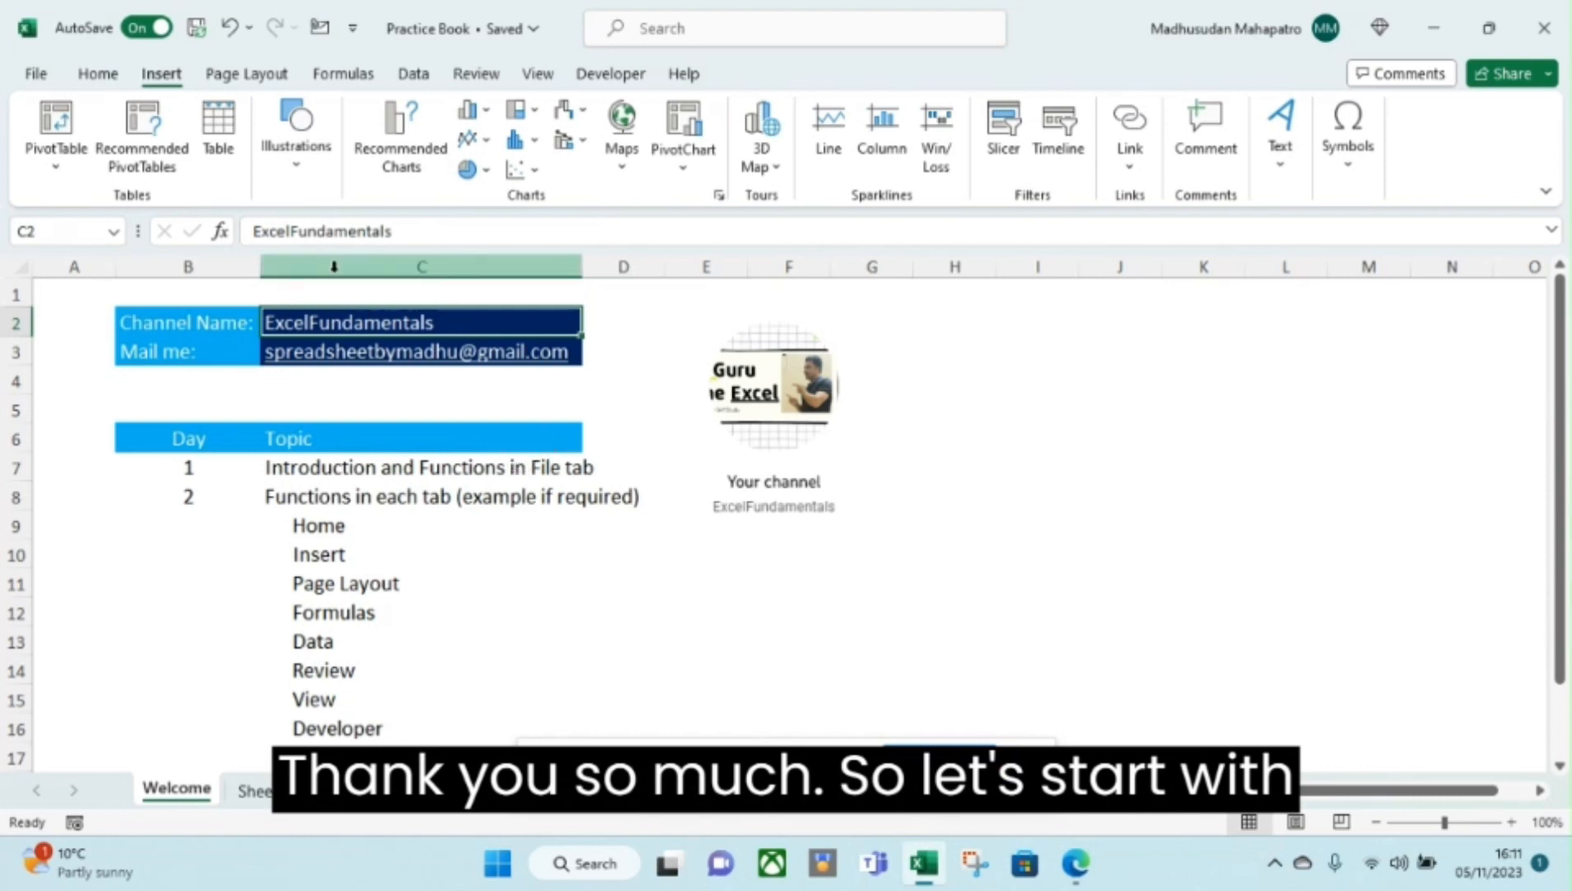
left_click(392, 554)
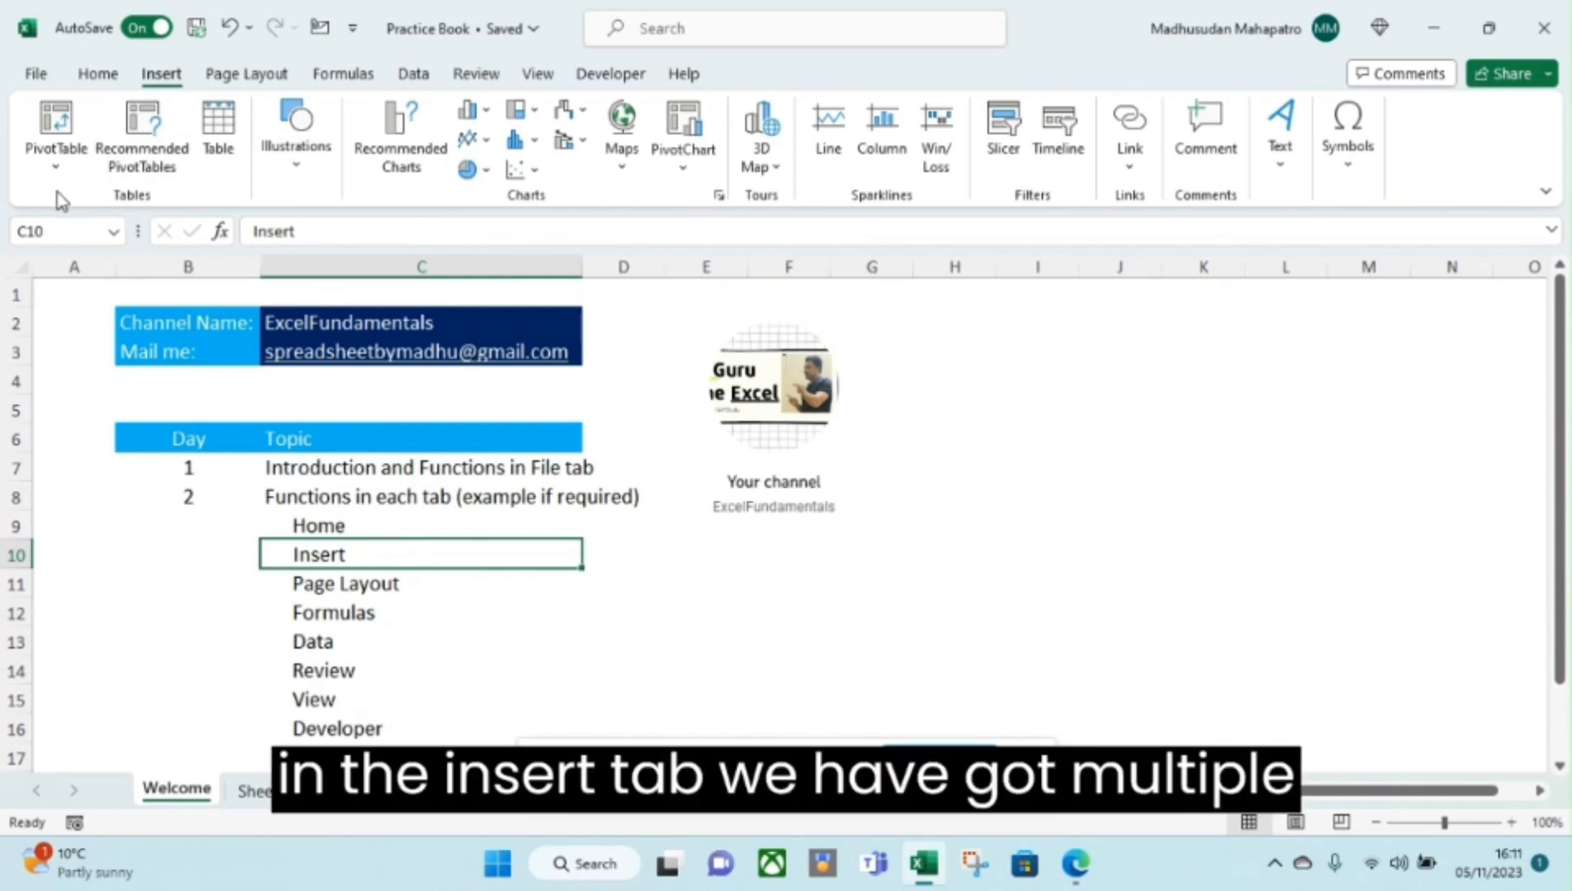
left_click(60, 169)
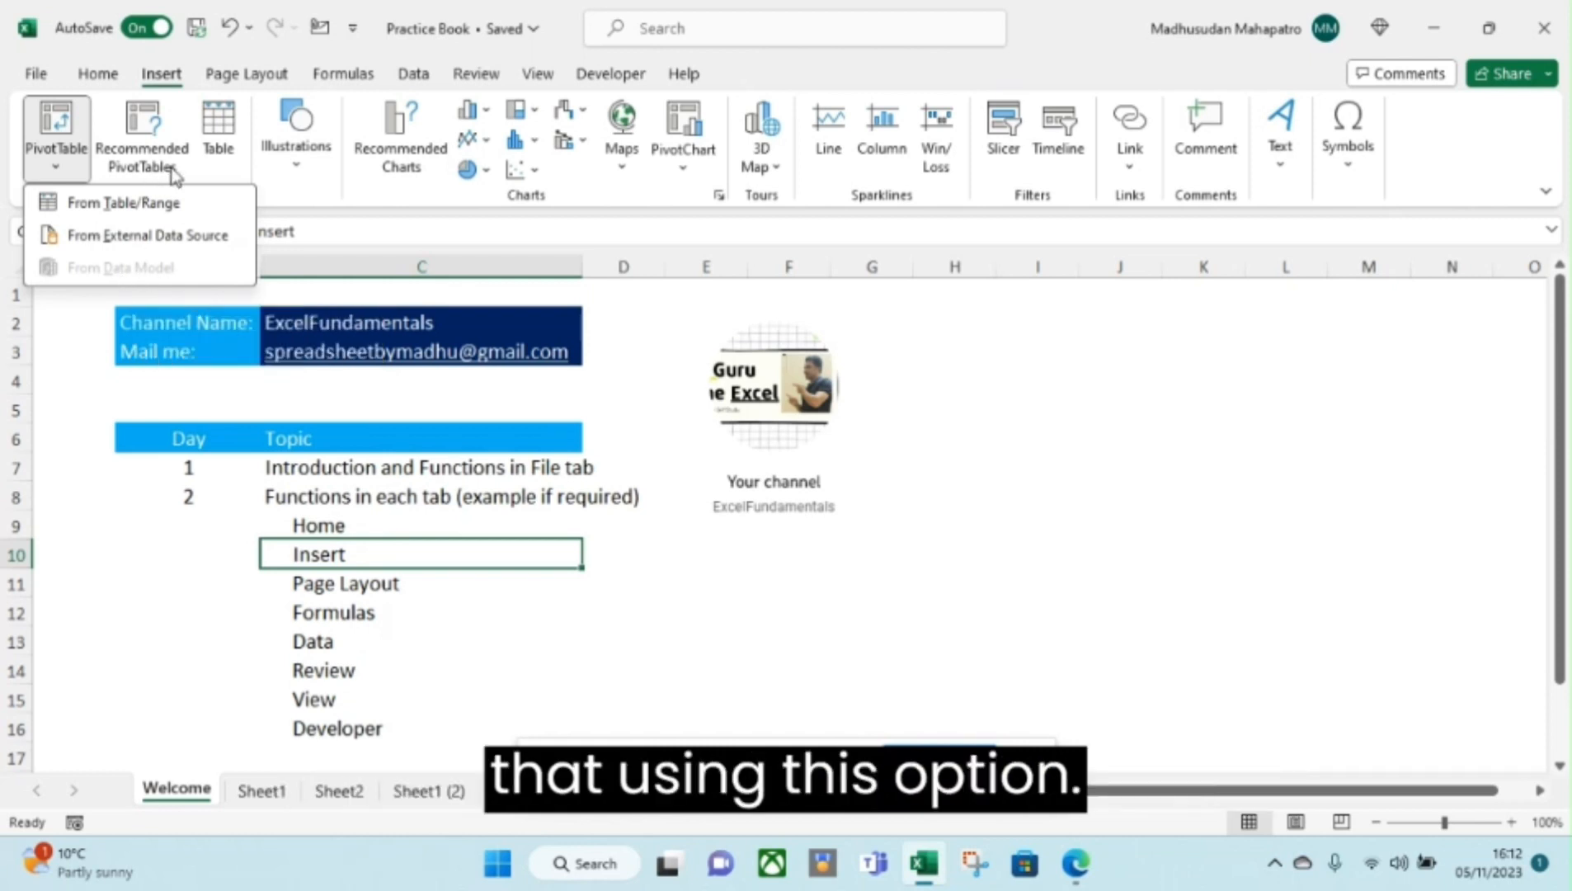
Dismiss the PivotTable source list by clicking on the Welcome sheet grid.
left_click(944, 488)
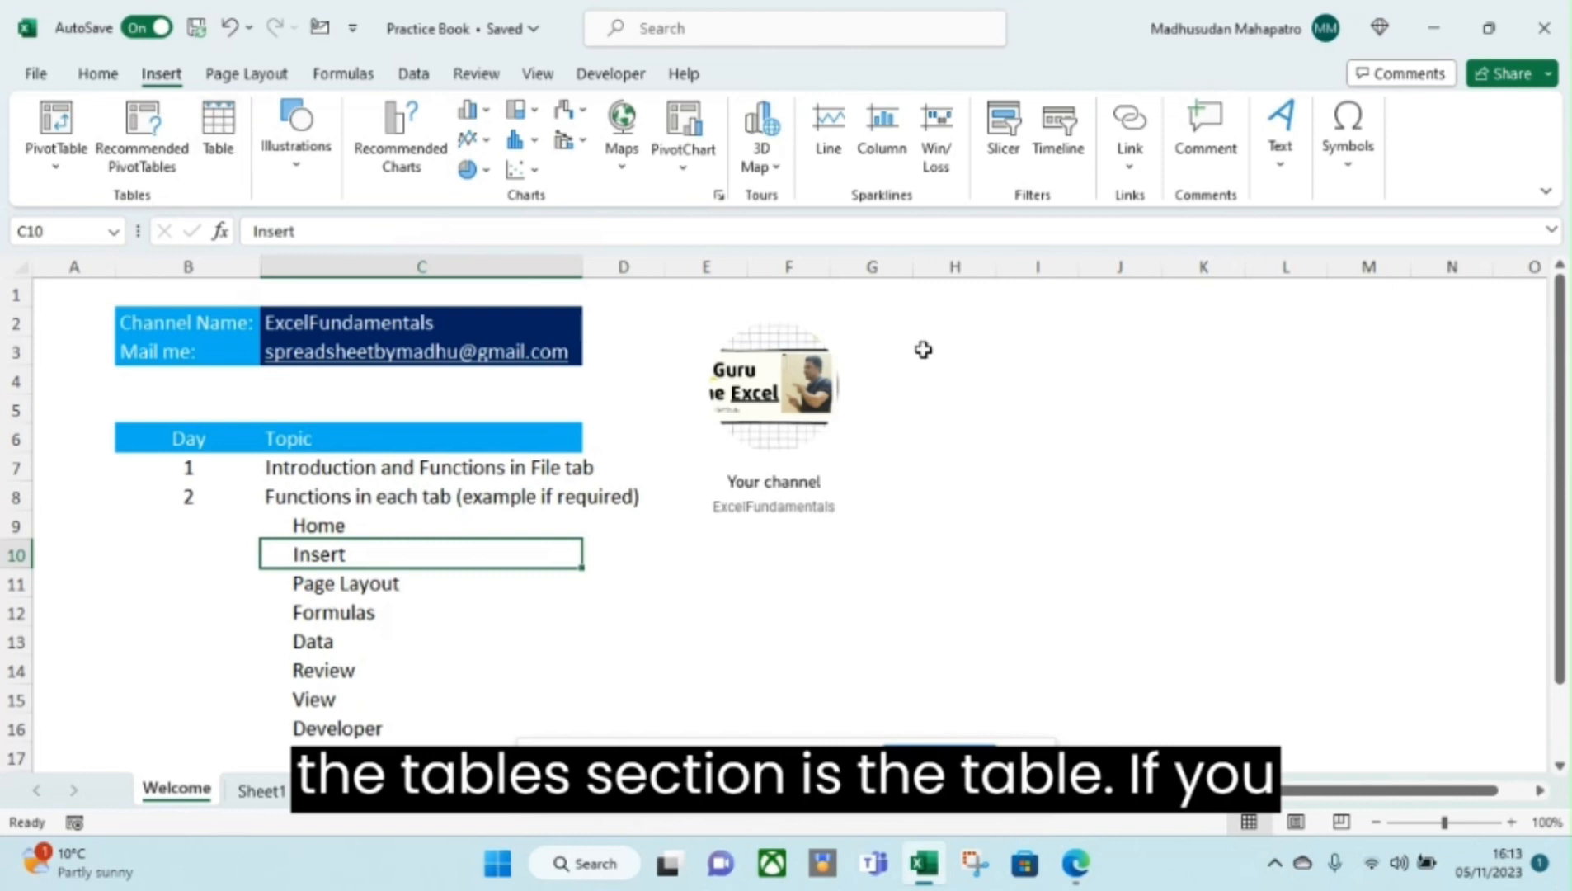
Turn the empty range I2:L7 into Table1 with headers Column1 to Column4.
left_click_drag(1027, 326, 1292, 467)
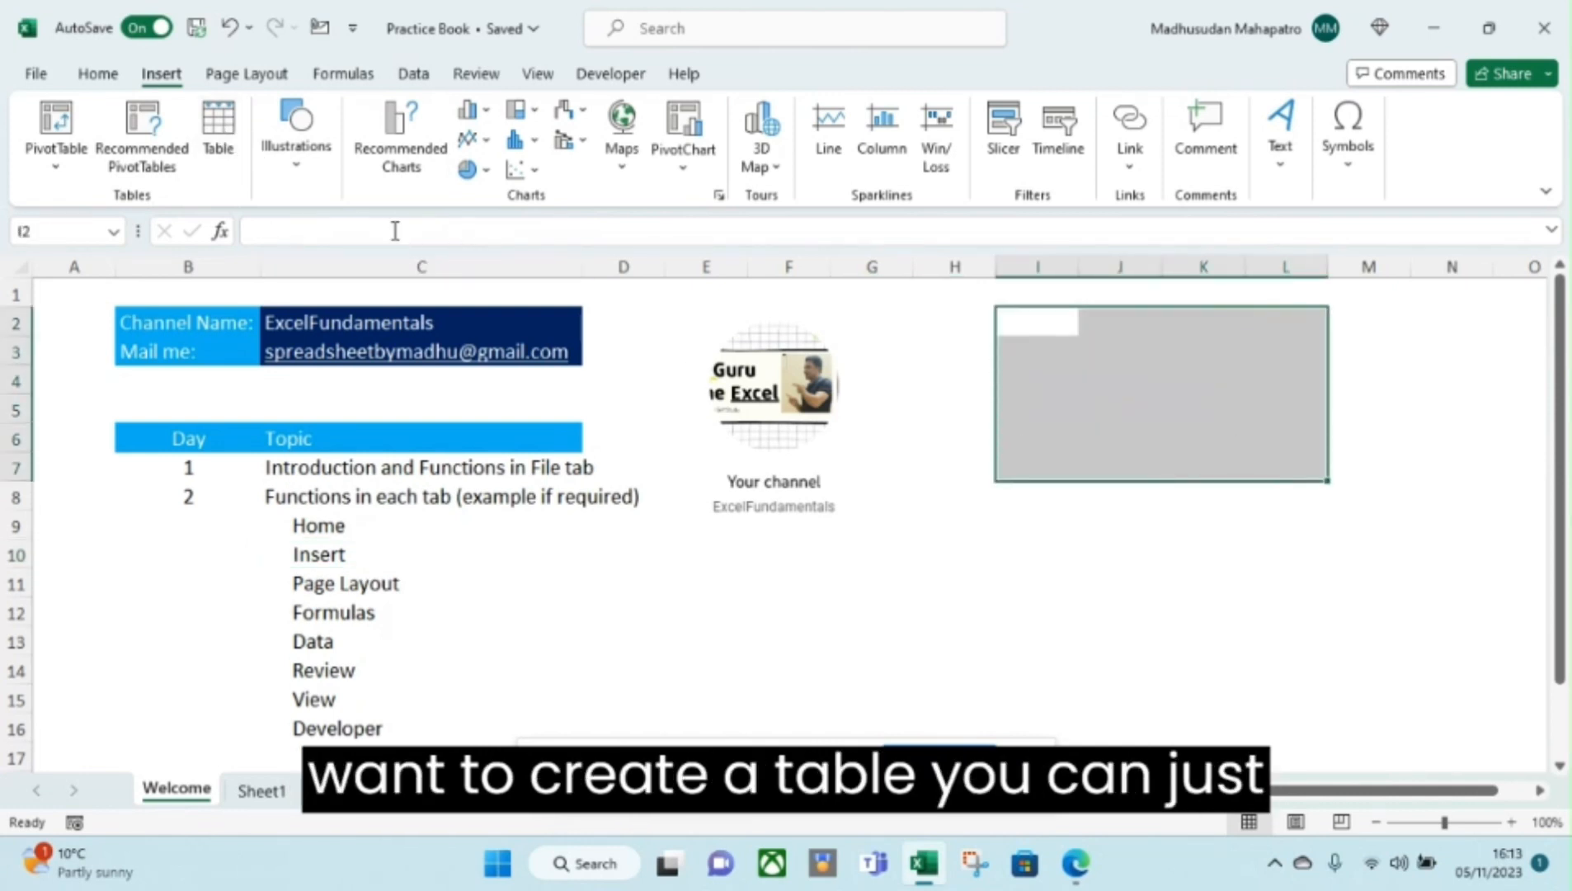
left_click(223, 140)
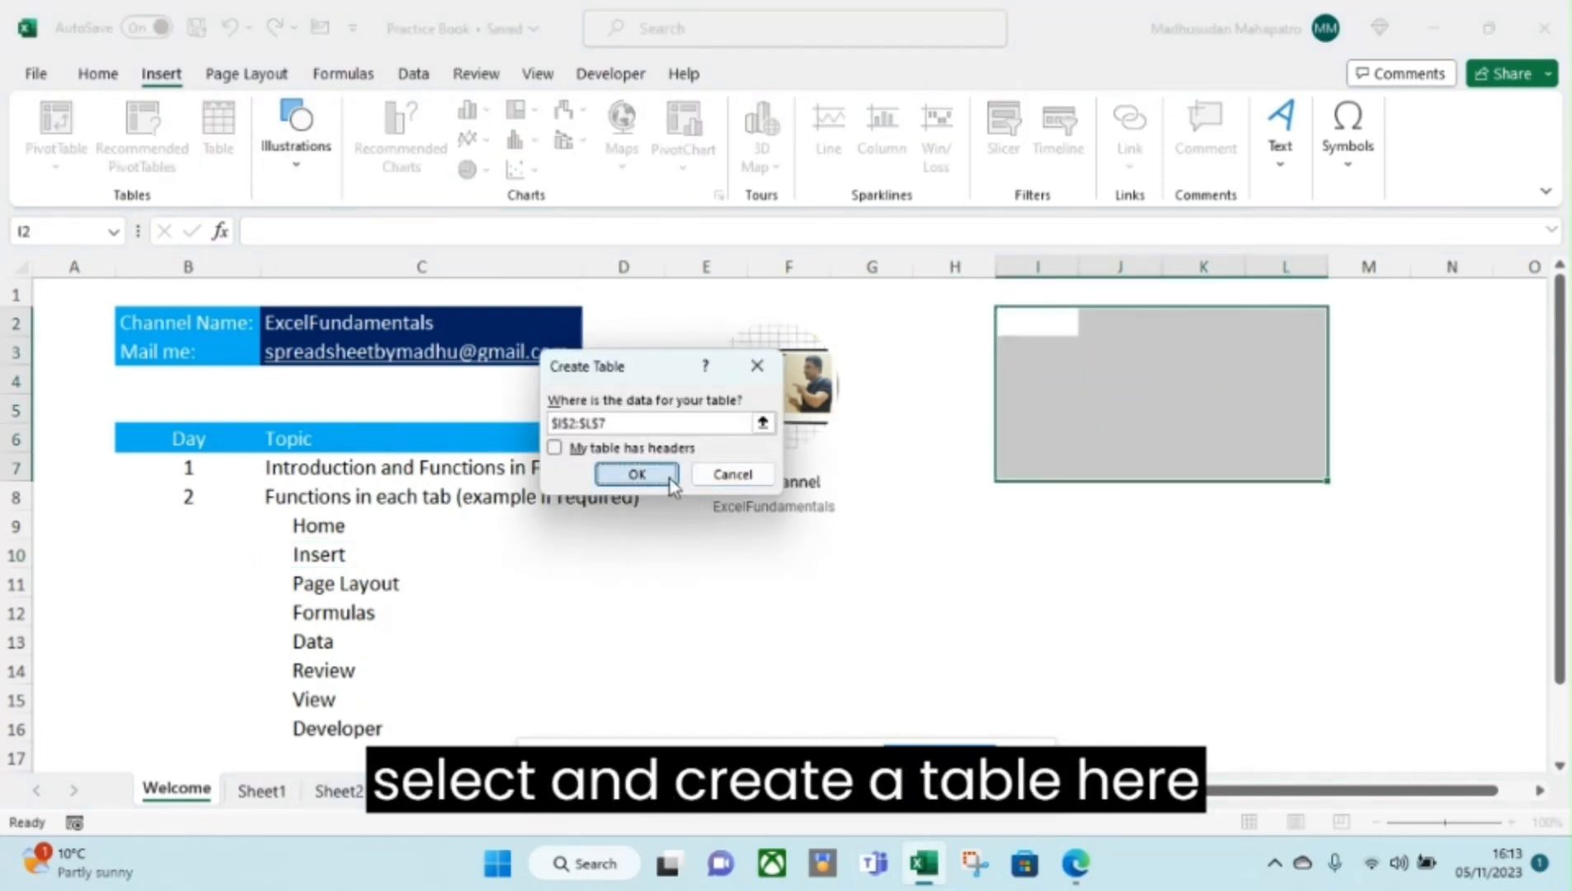
left_click(643, 472)
left_click_drag(1046, 334, 1373, 495)
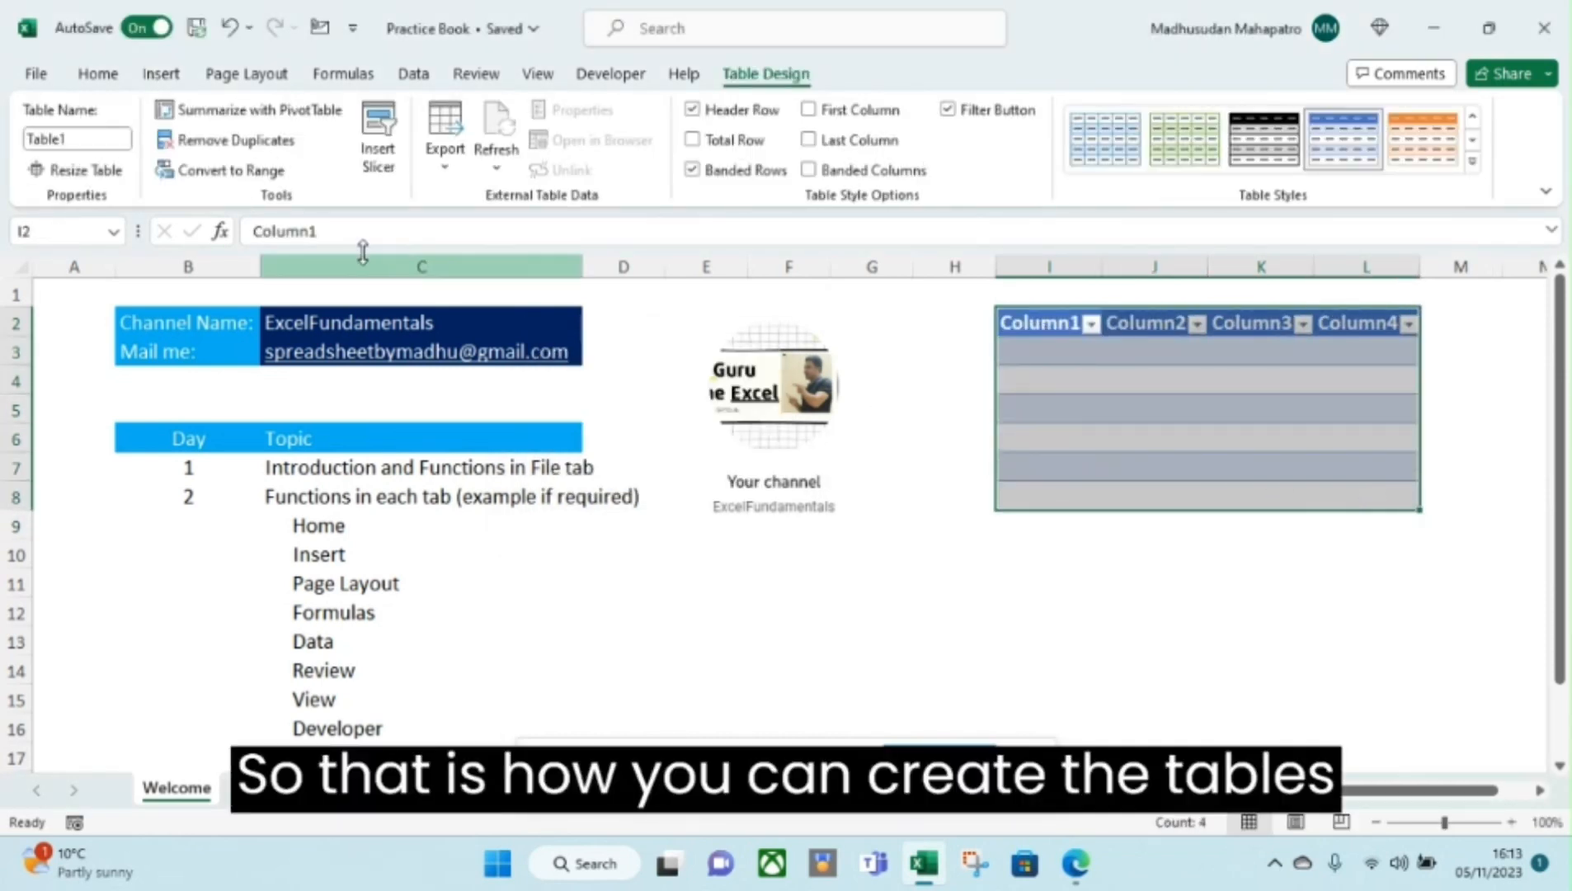
left_click(932, 433)
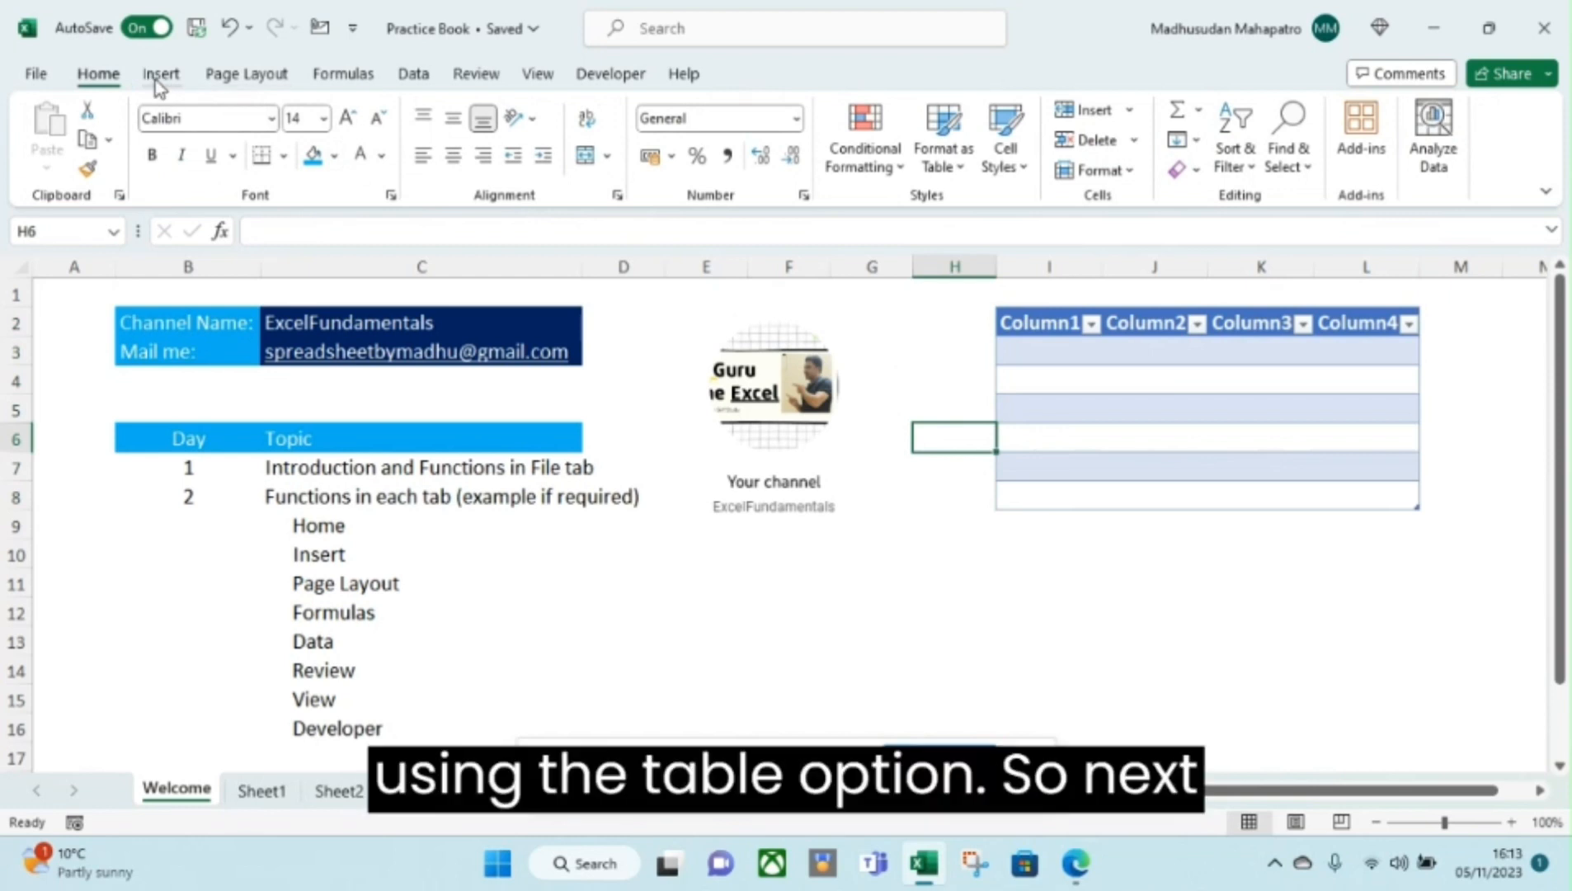
left_click(161, 73)
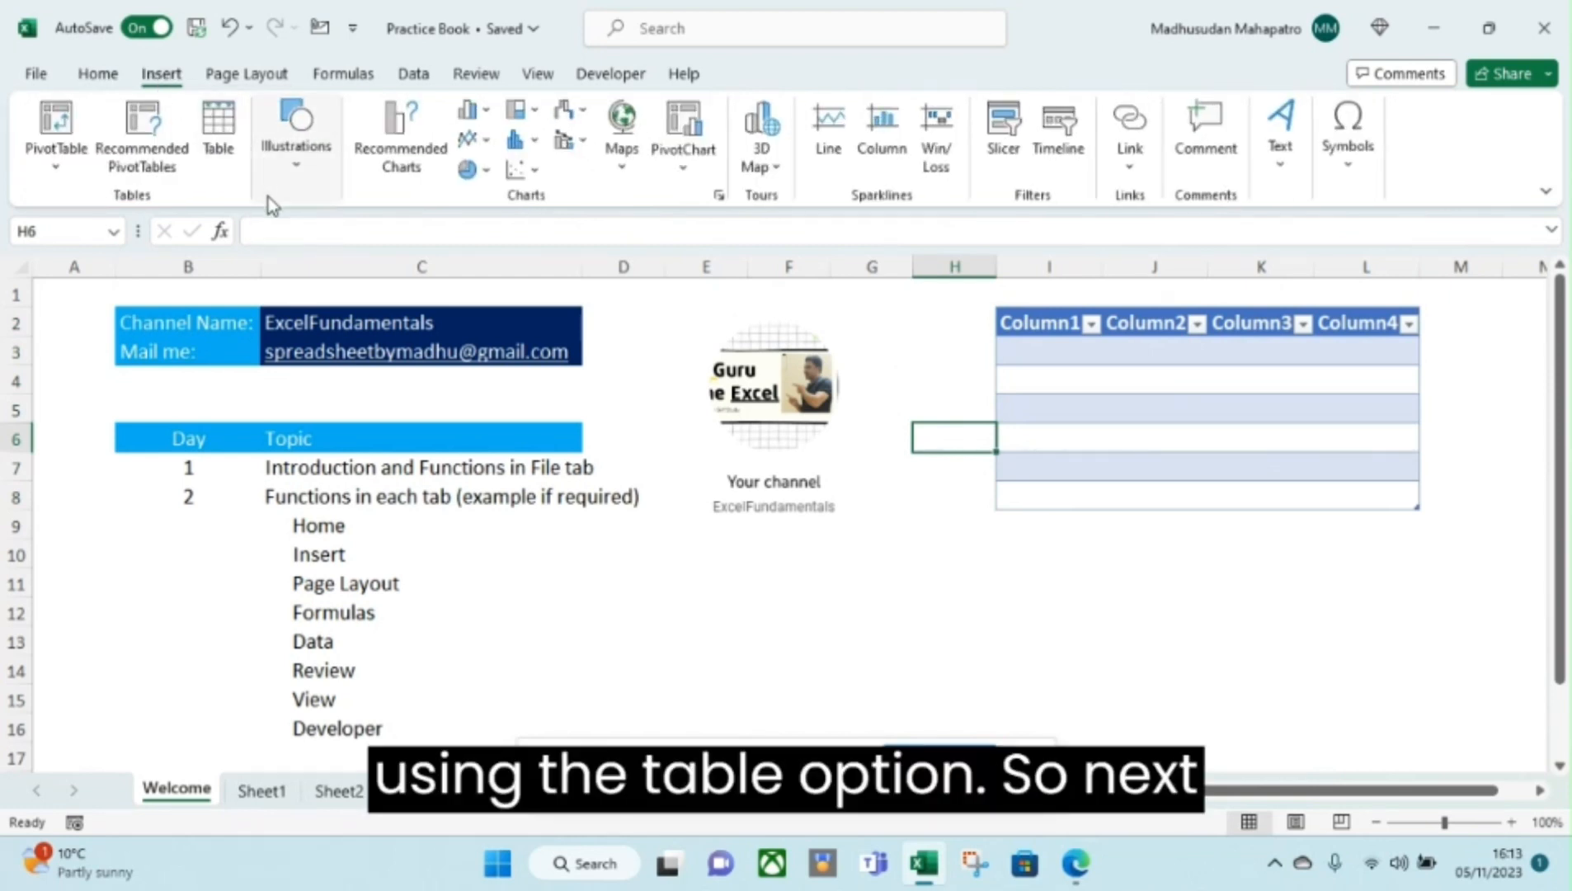
left_click(287, 175)
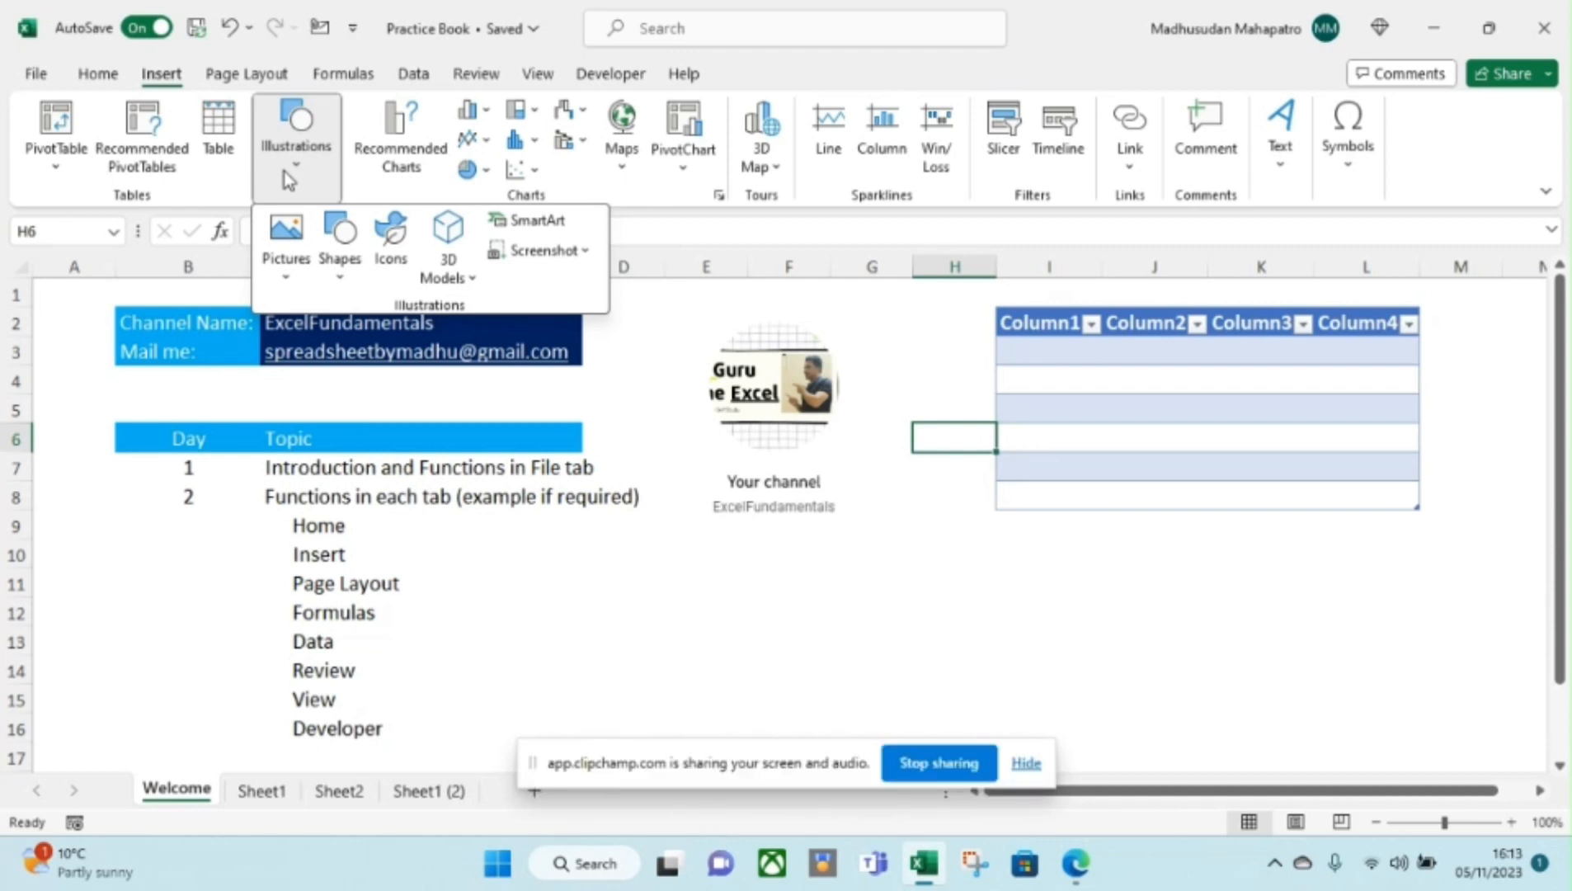
left_click(286, 281)
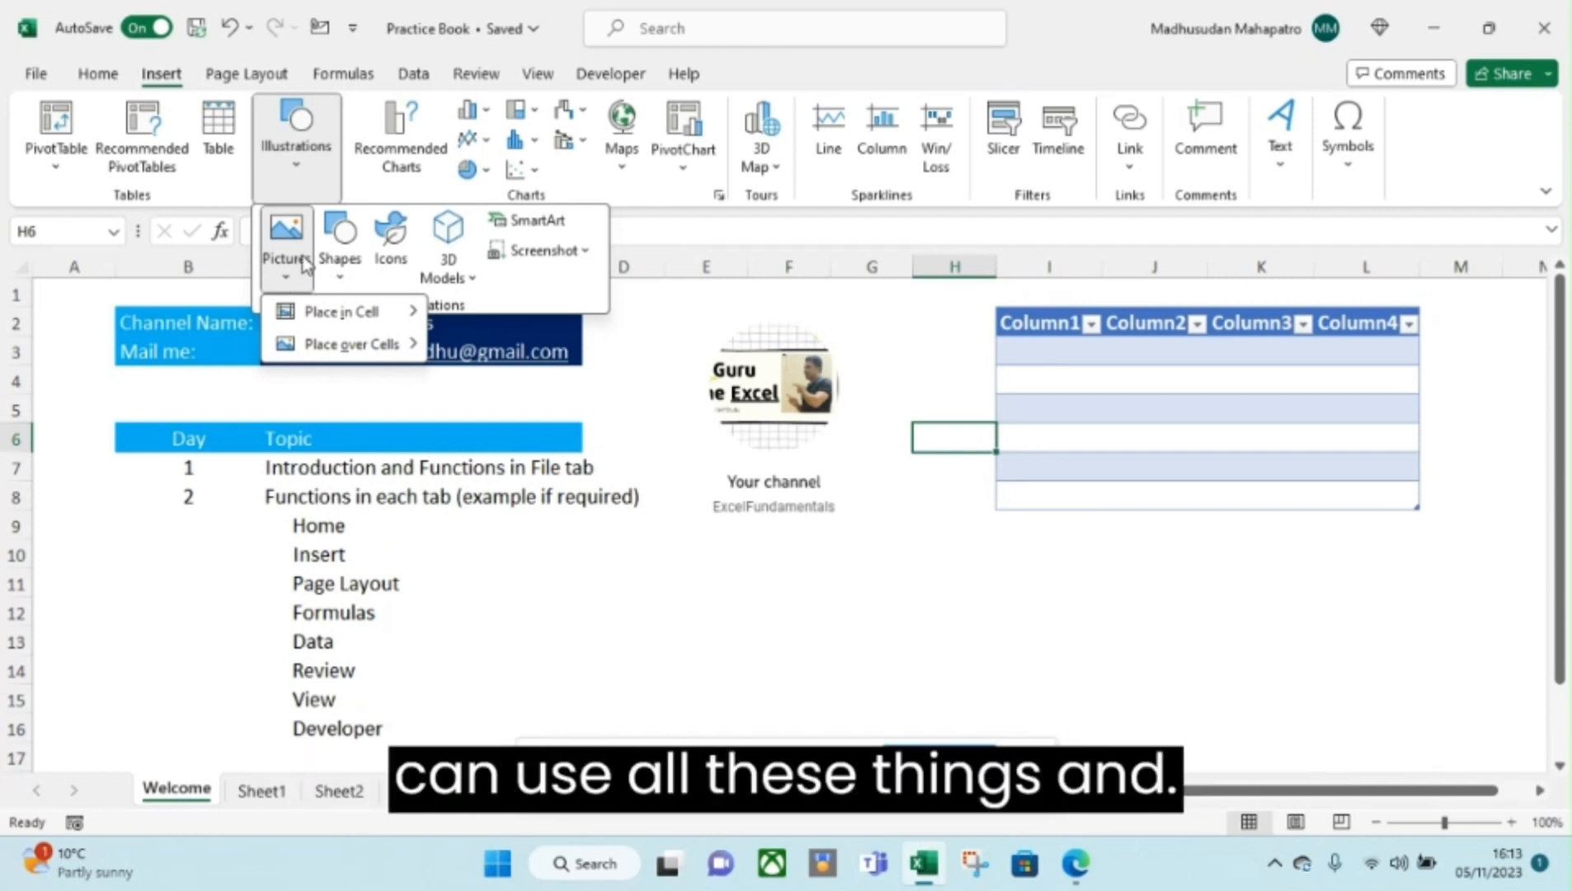
left_click(587, 253)
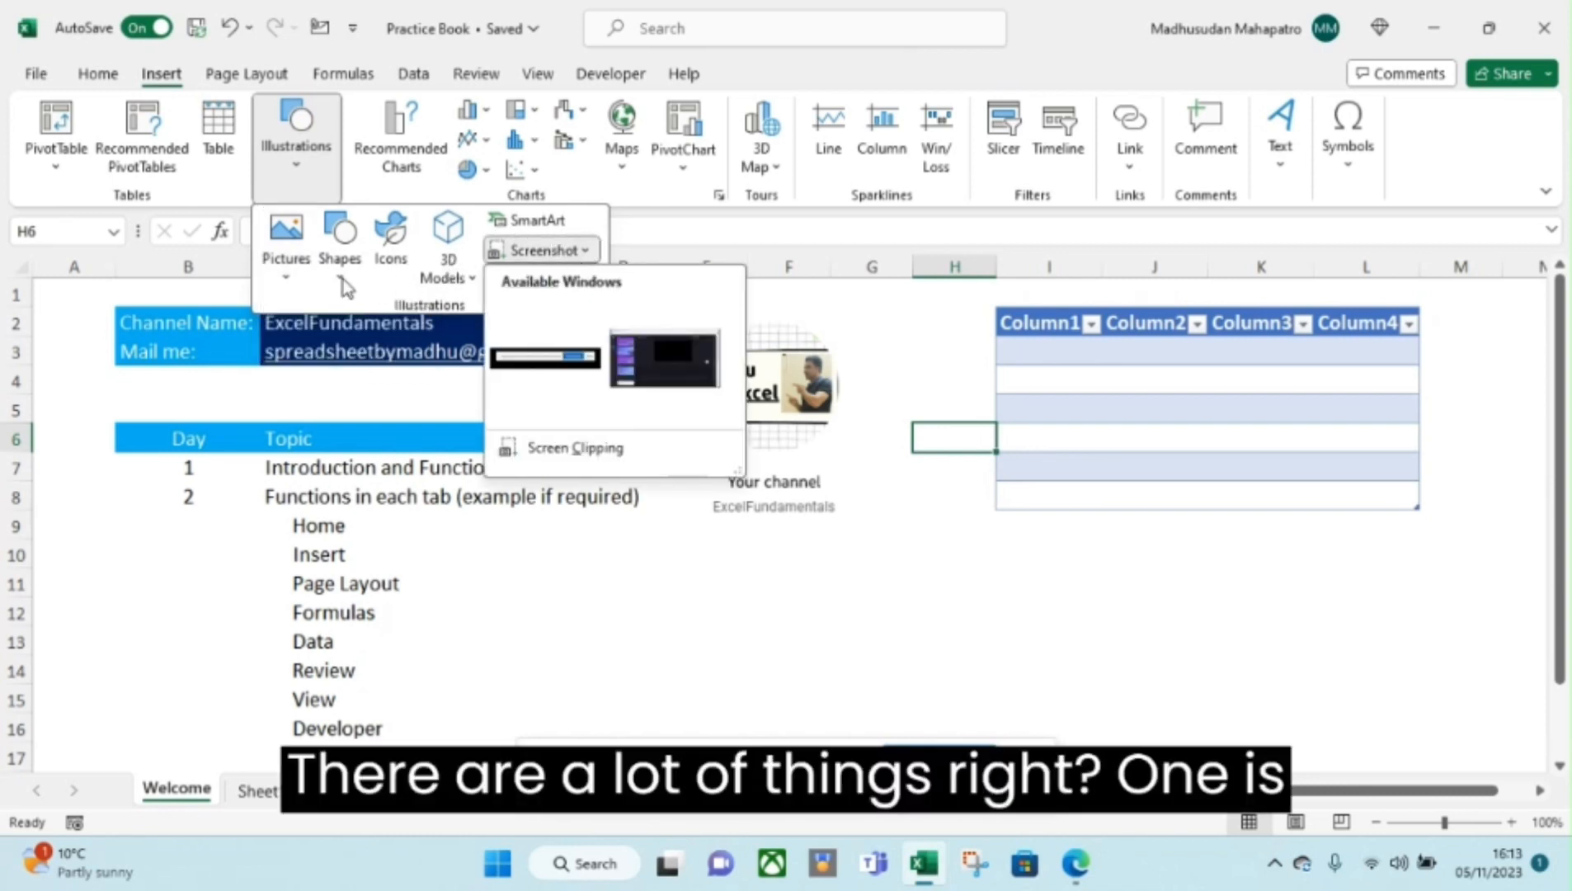
left_click(289, 280)
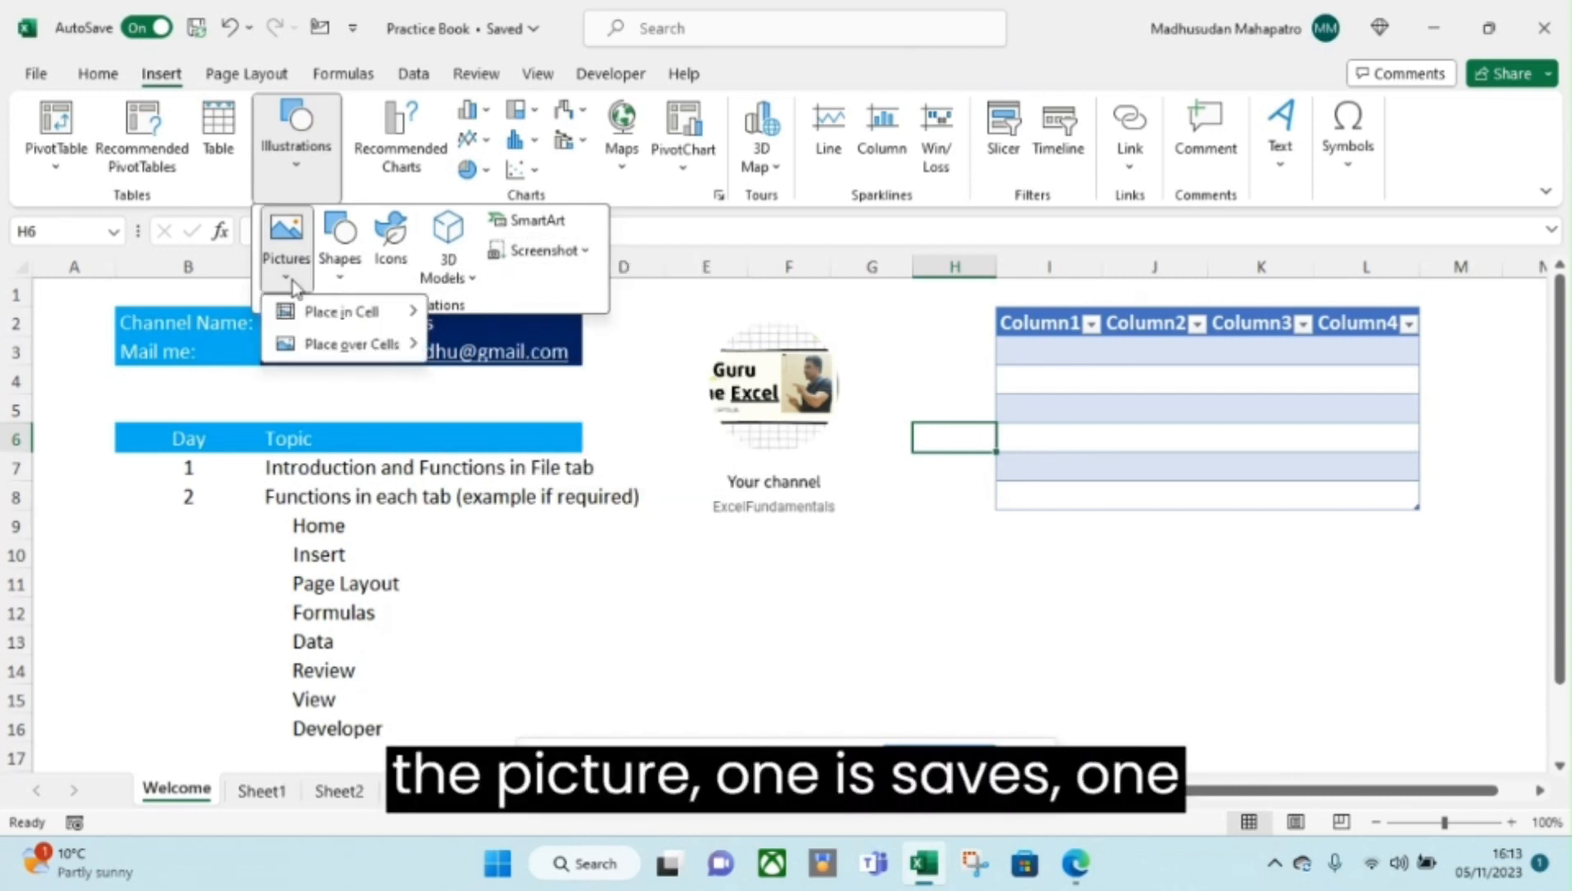
left_click(350, 283)
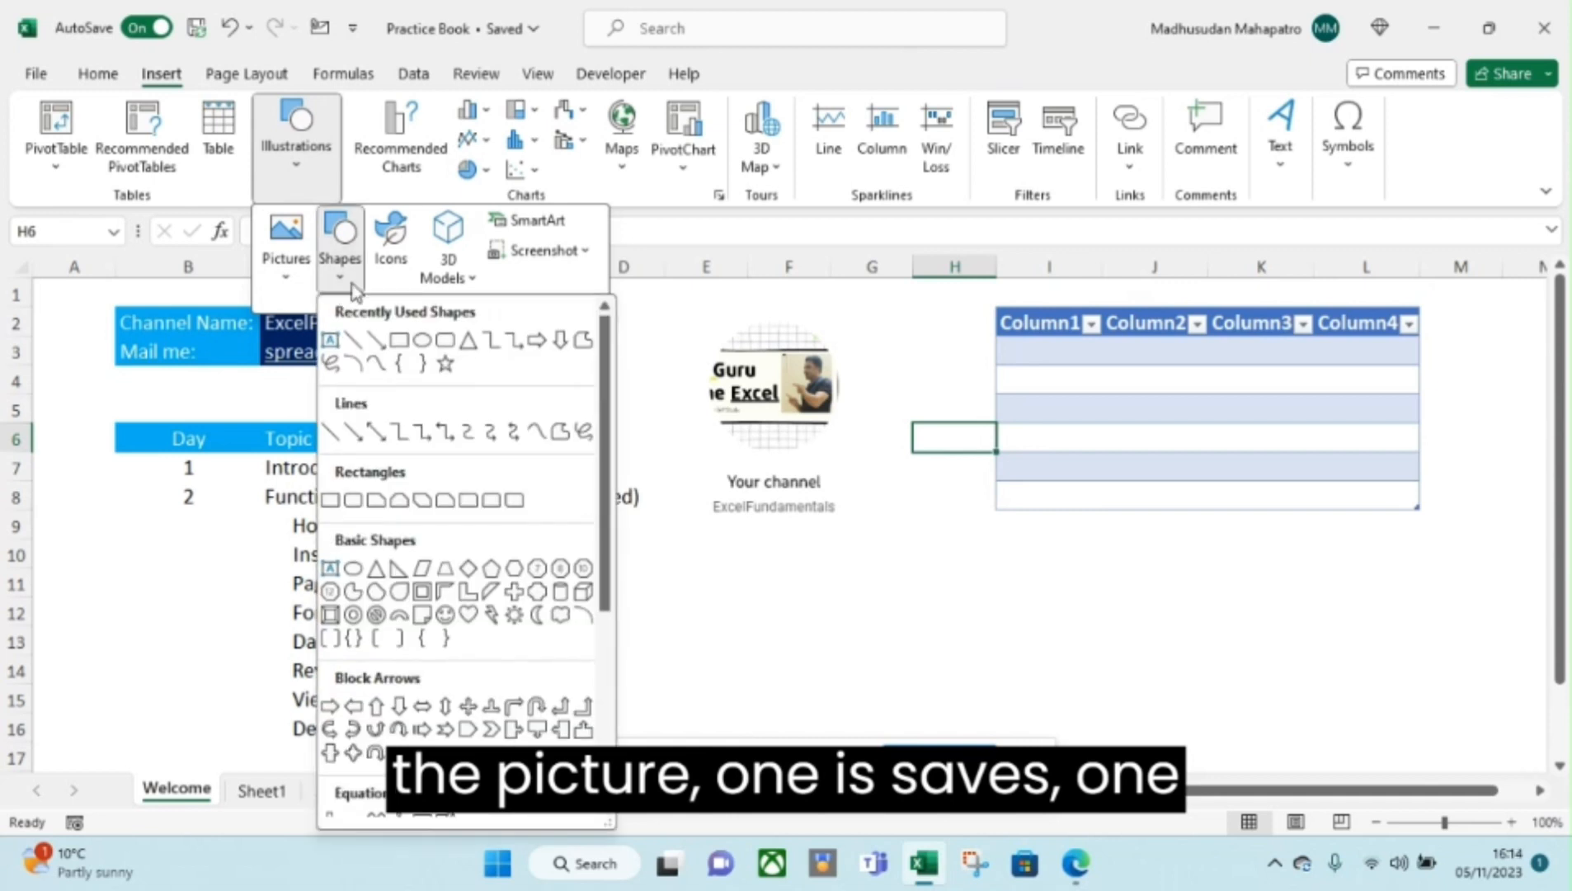
left_click(467, 279)
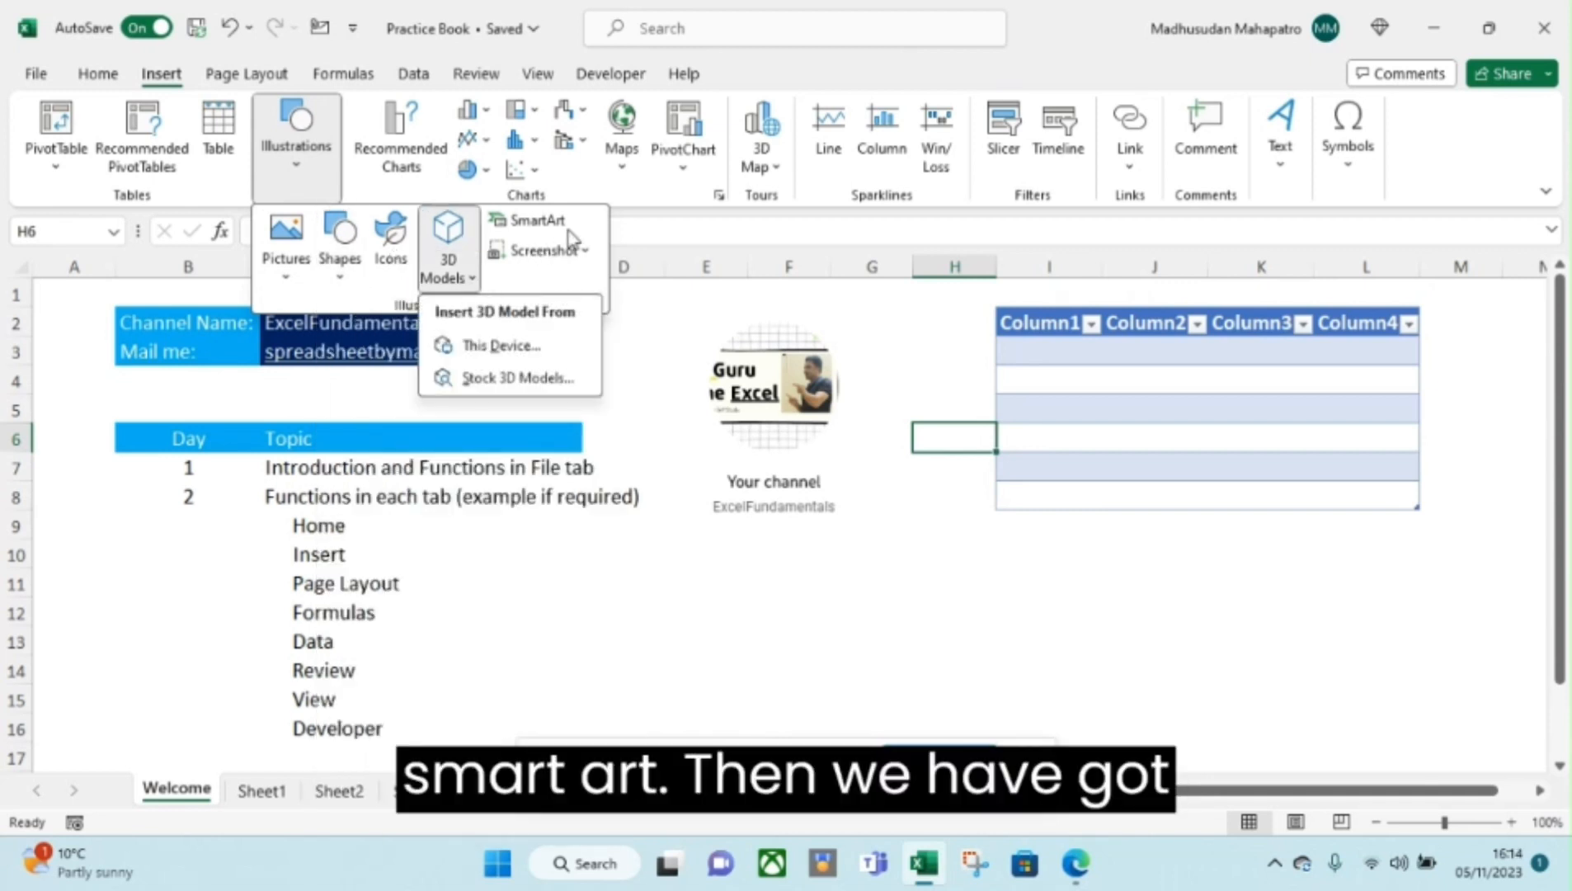
left_click(589, 254)
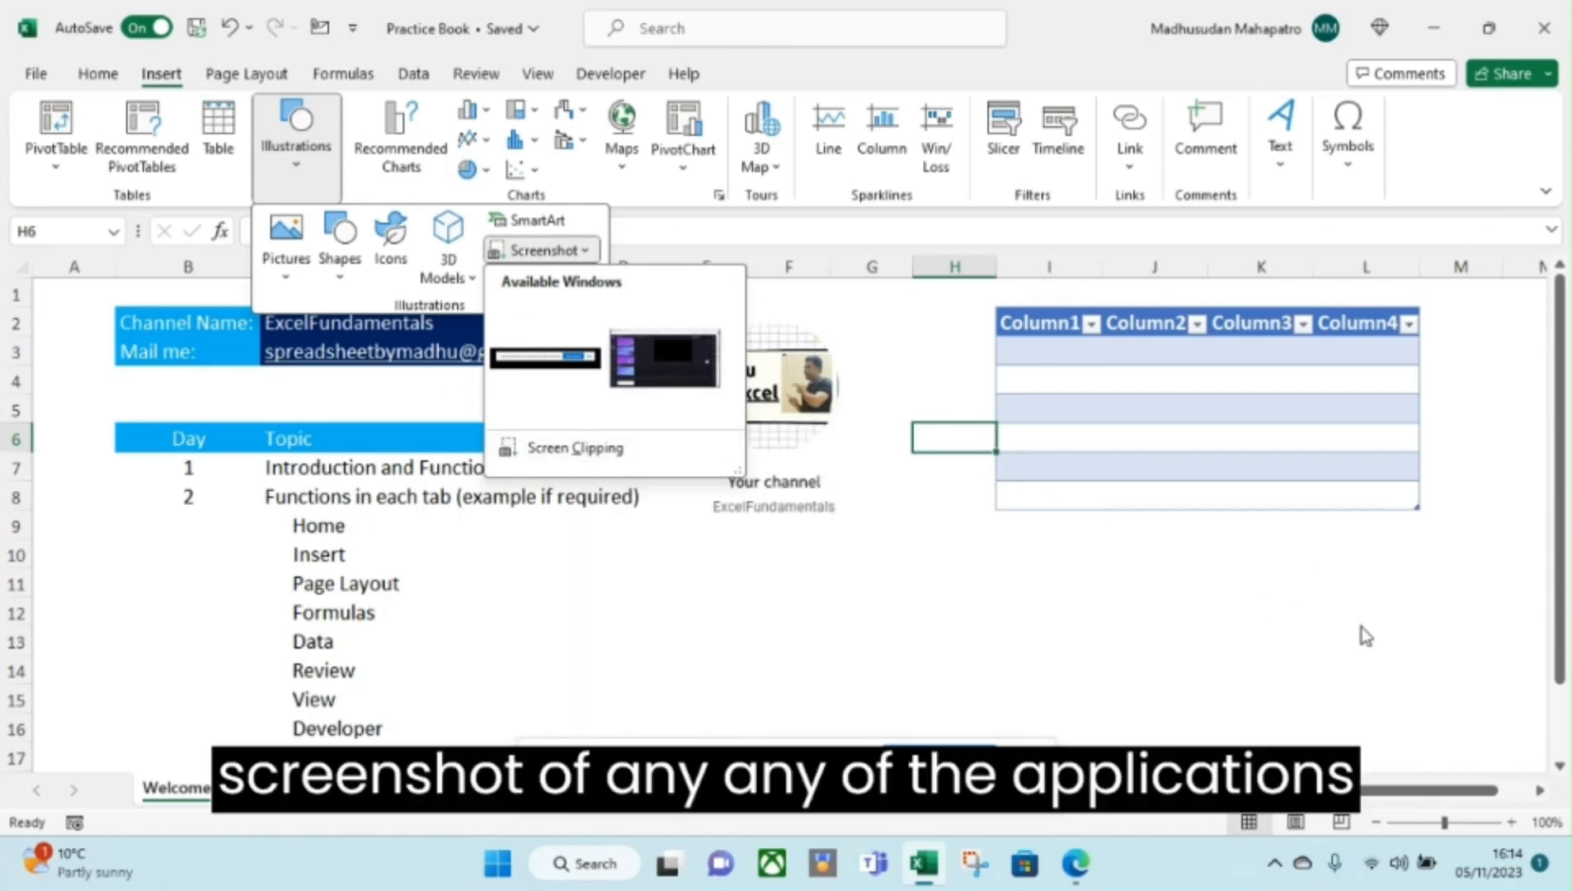
left_click(998, 567)
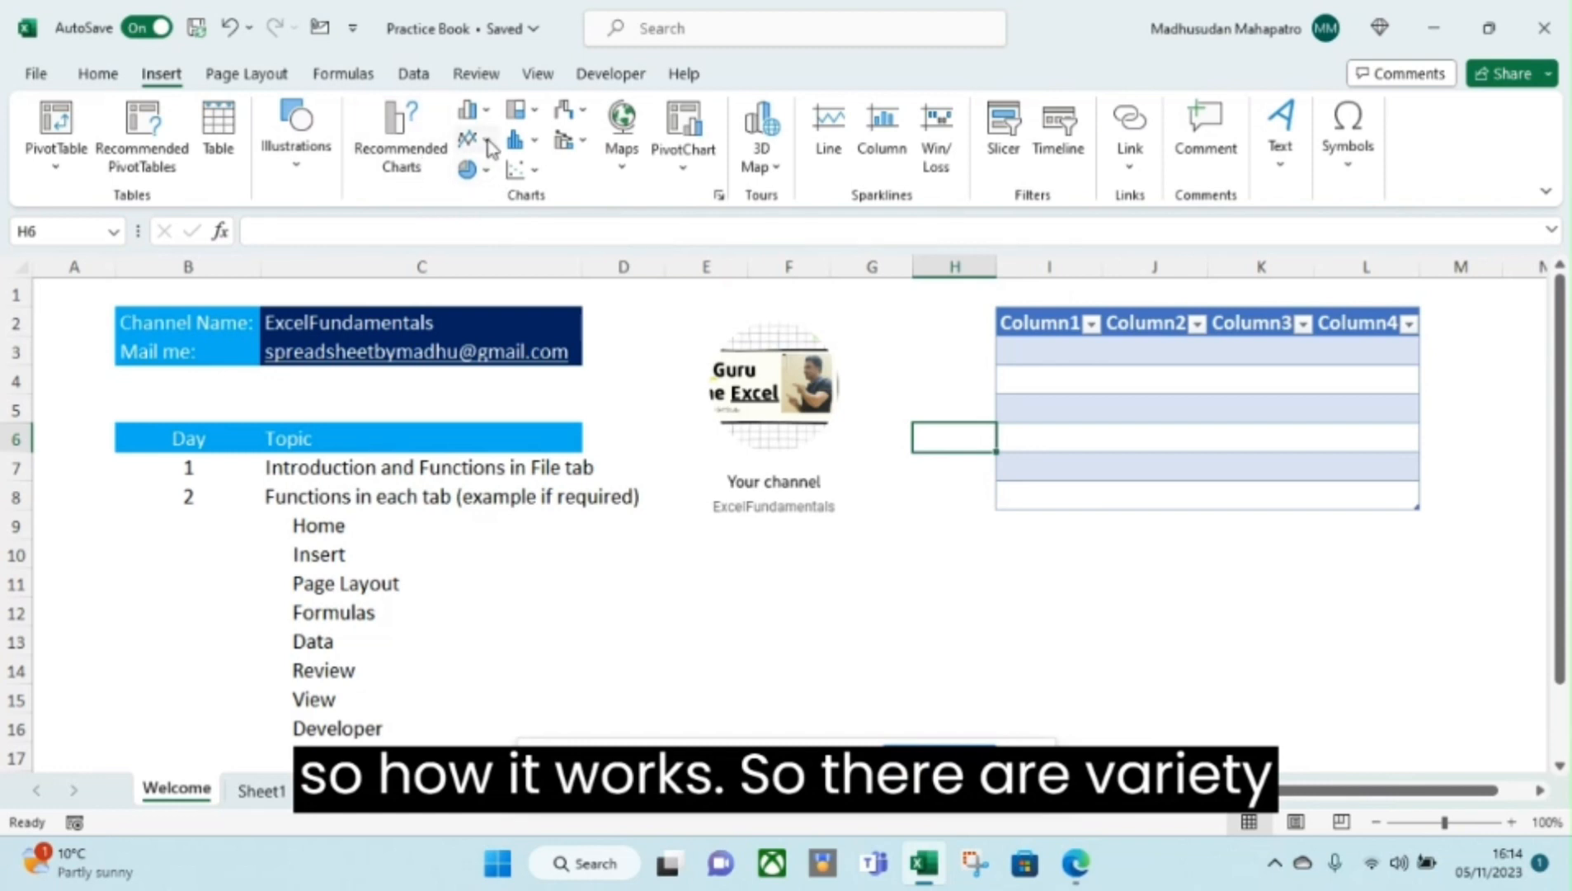
left_click(485, 113)
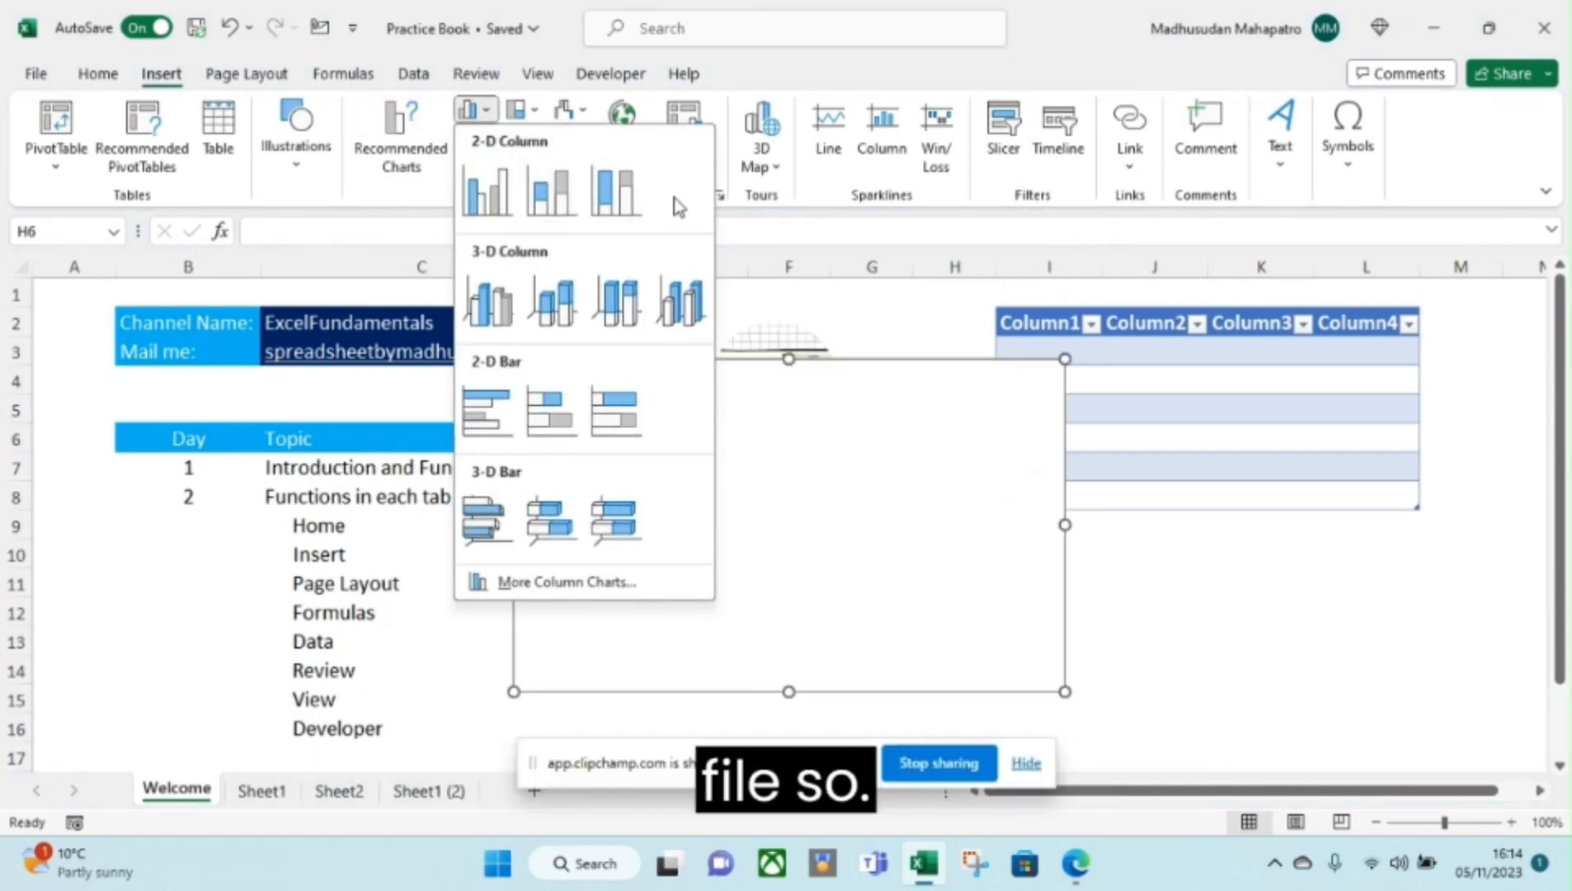
left_click(1030, 348)
left_click_drag(1031, 324, 1394, 497)
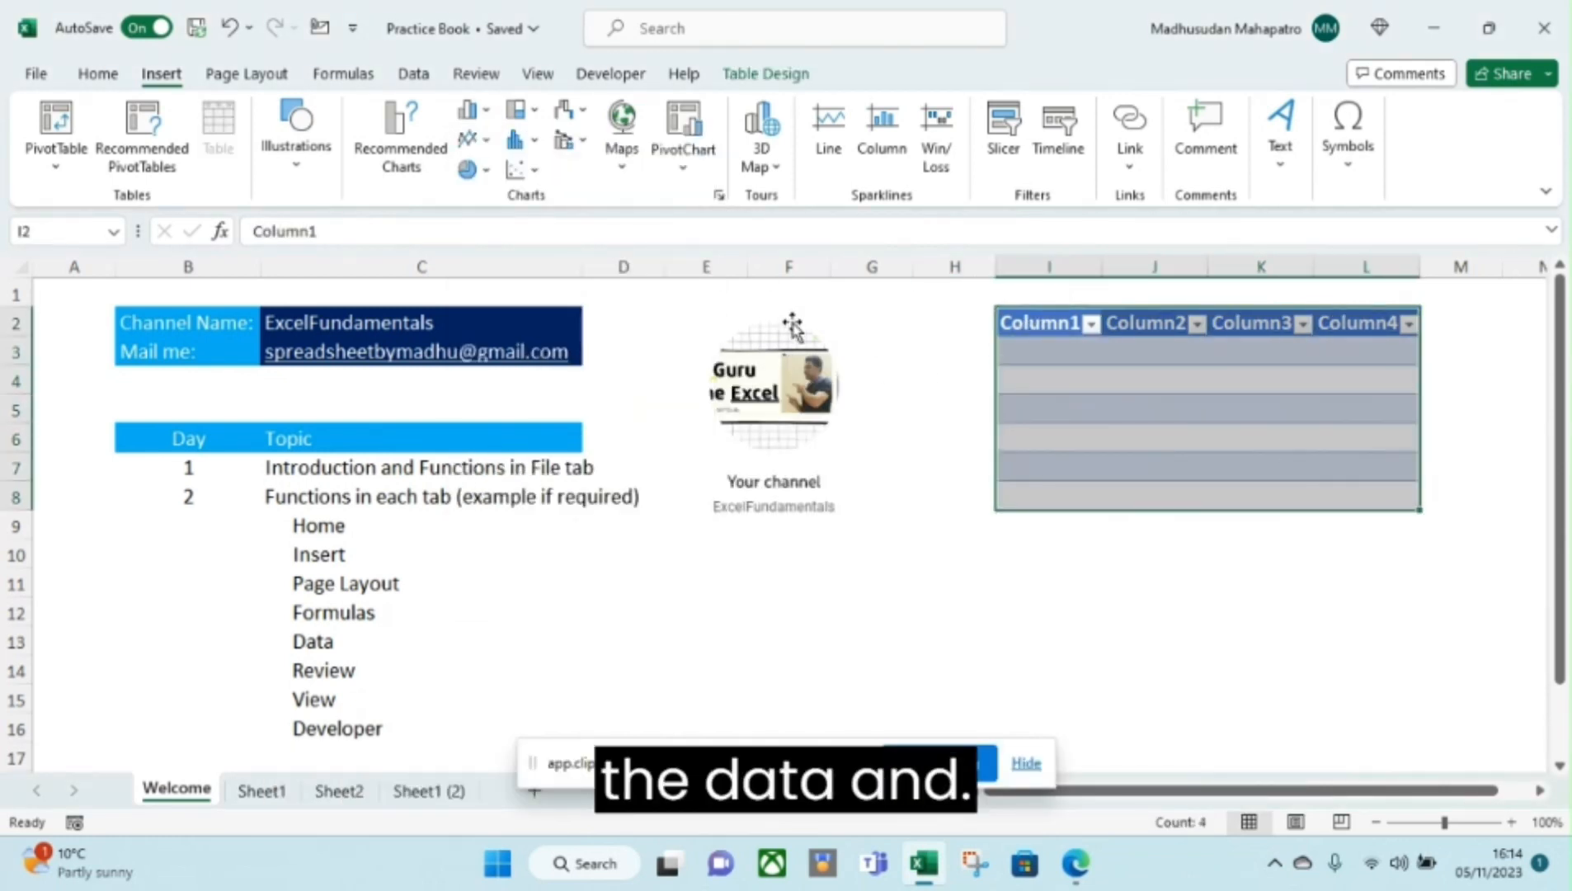
left_click(469, 110)
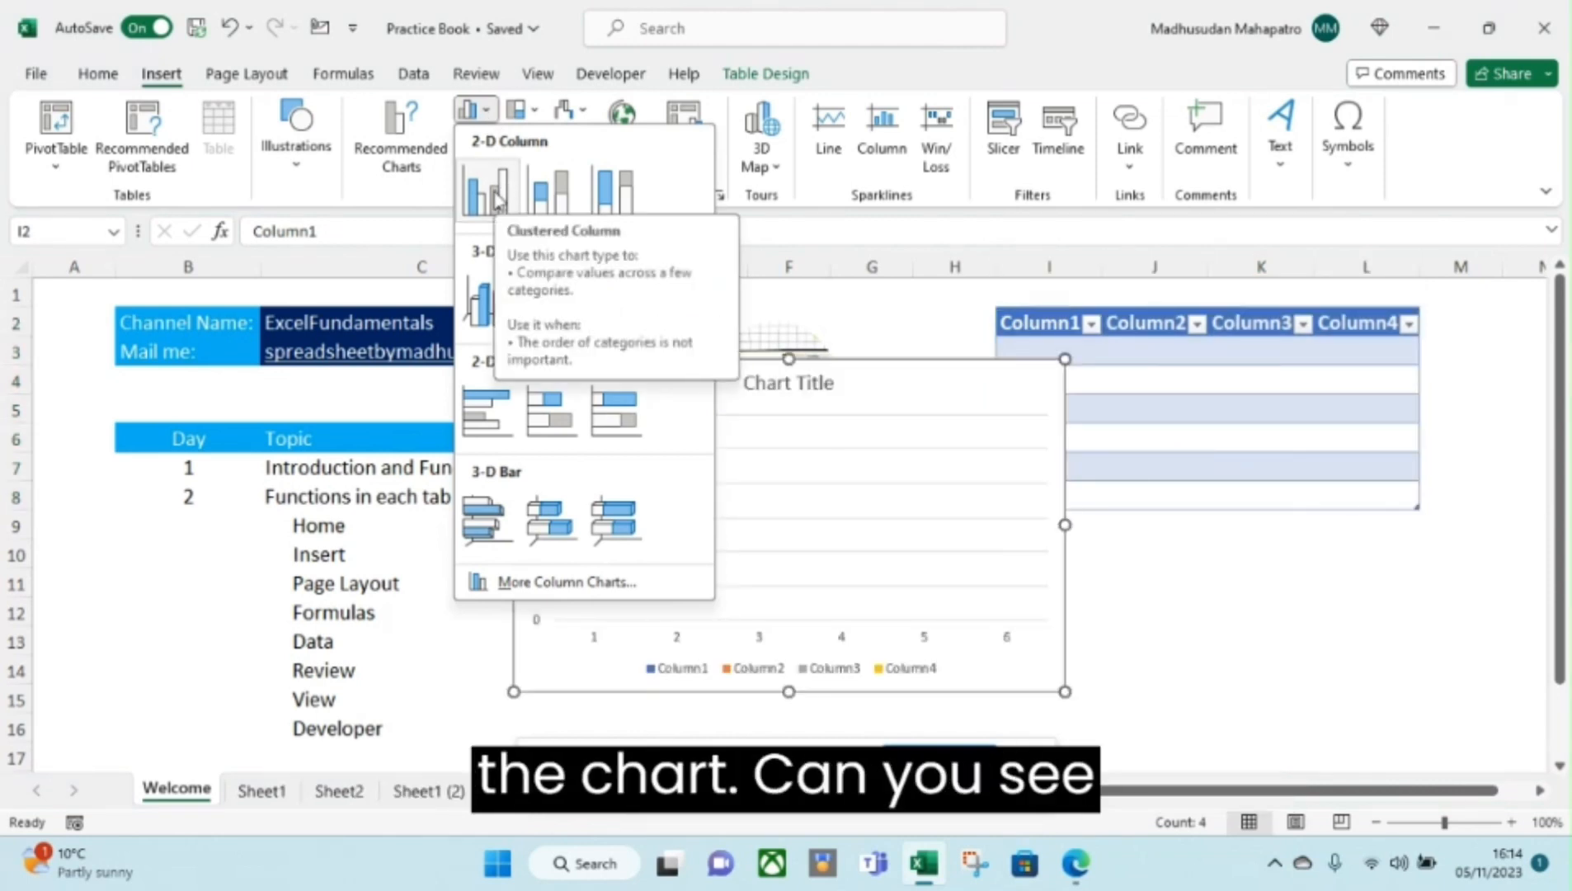
left_click(537, 200)
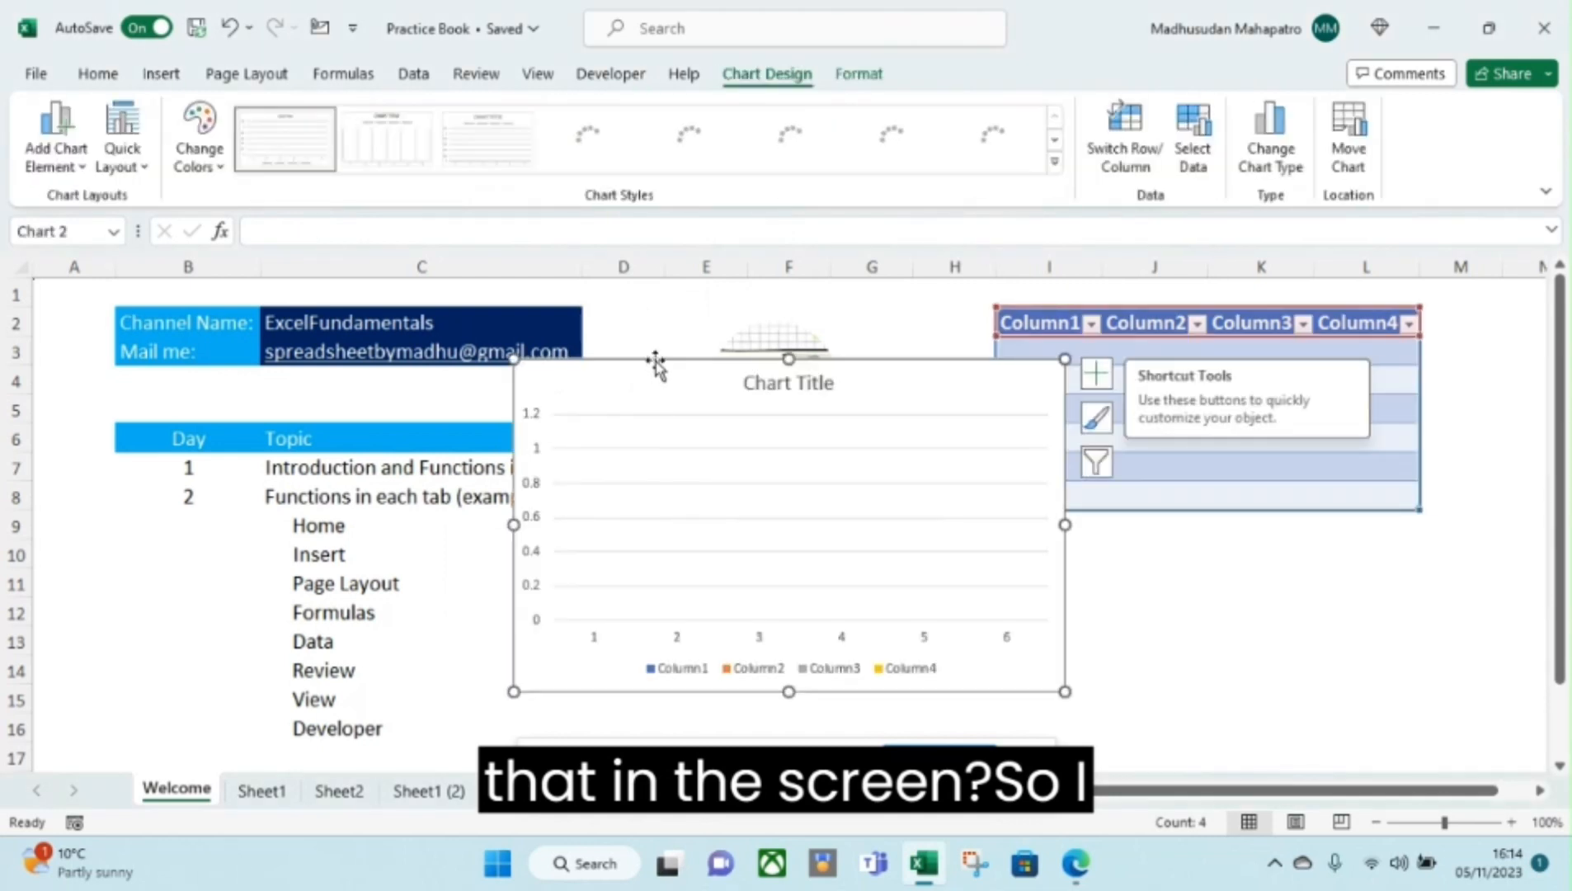
left_click_drag(655, 368, 425, 411)
left_click_drag(392, 415, 345, 410)
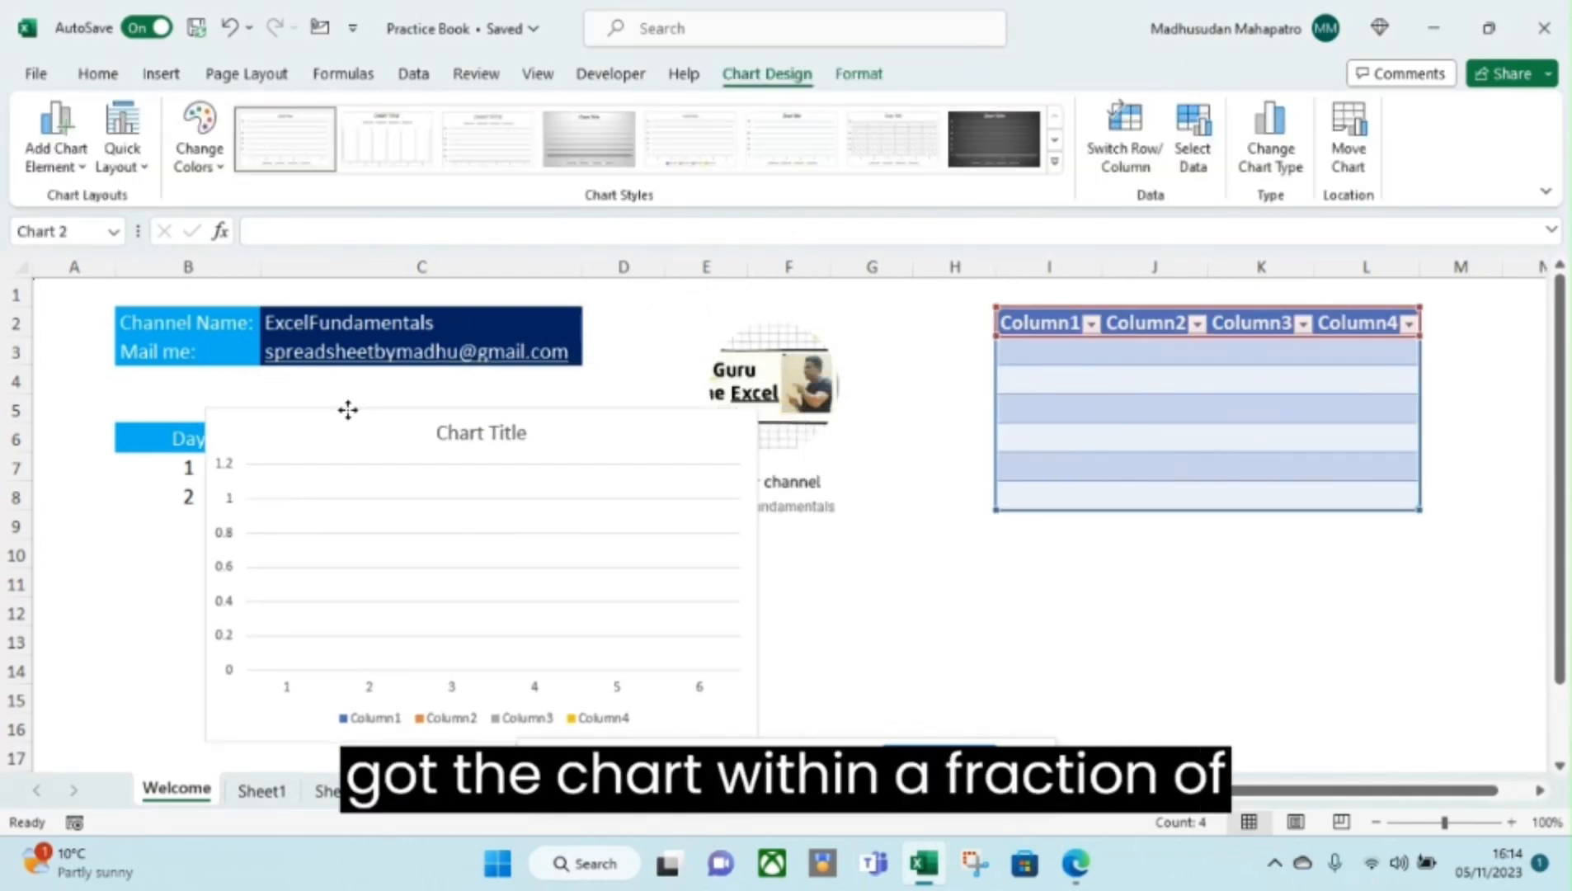
left_click(161, 74)
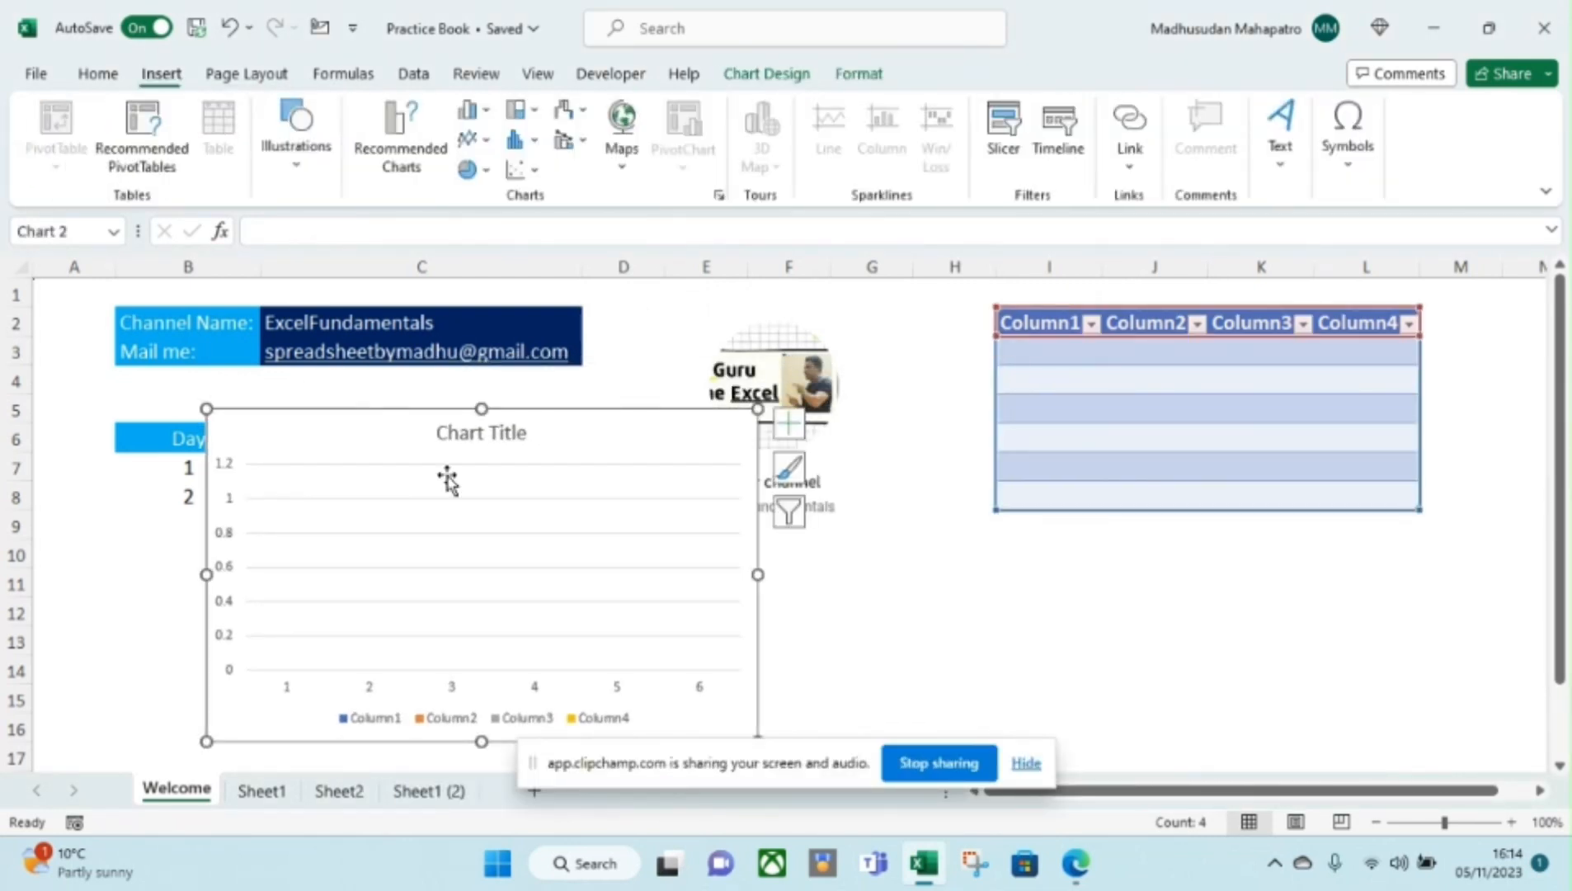
key("Delete")
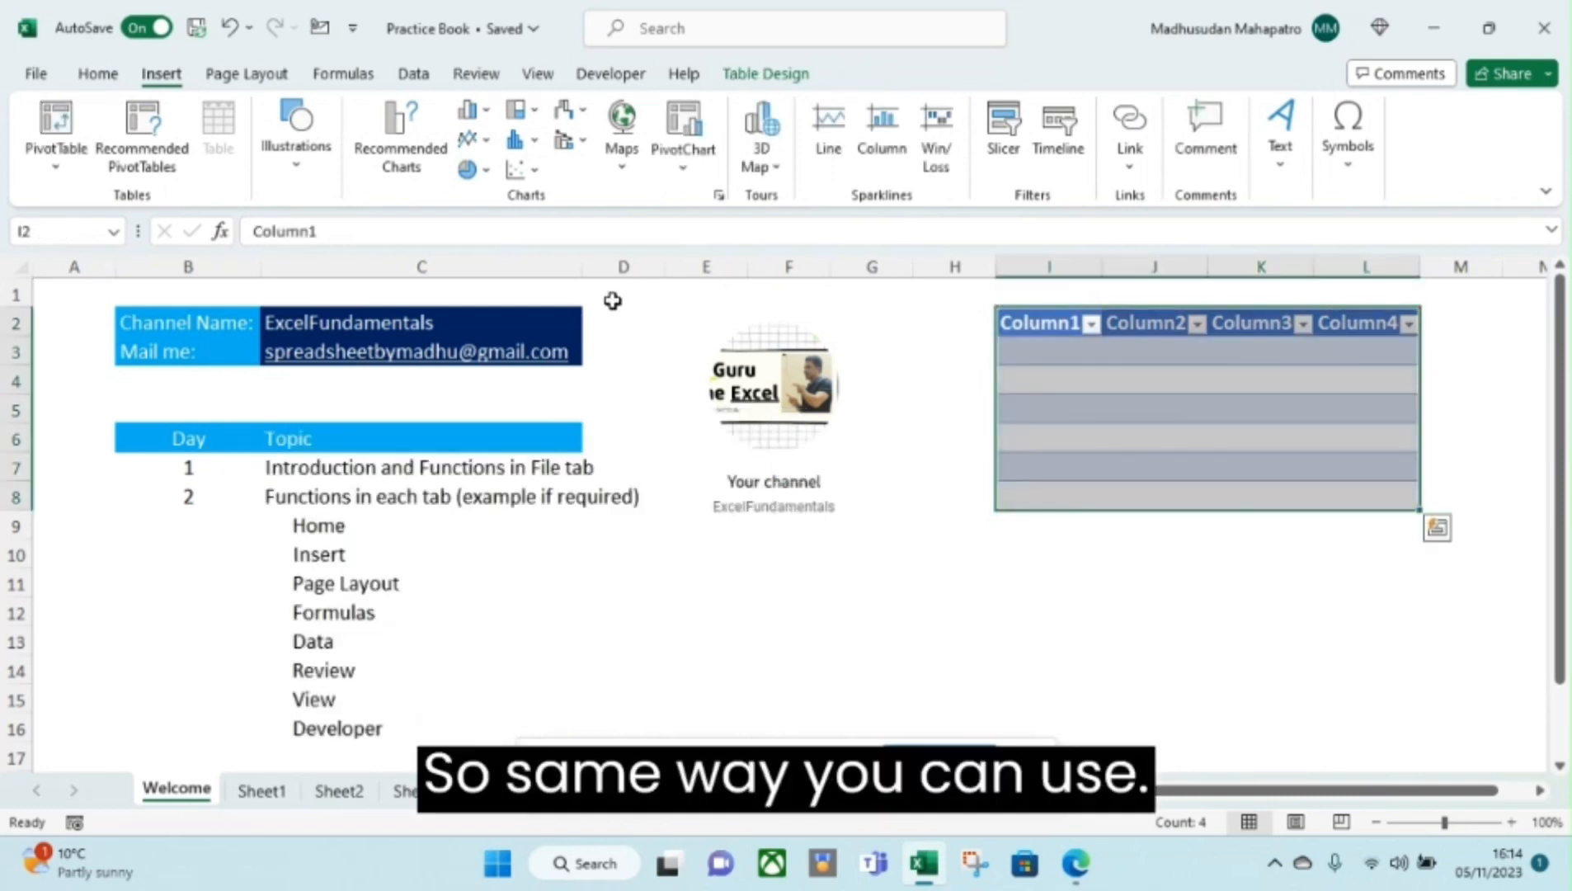
Browse the Column/Bar, Hierarchy and Waterfall/Stock chart lists, then show the 3D Map choices.
left_click(486, 114)
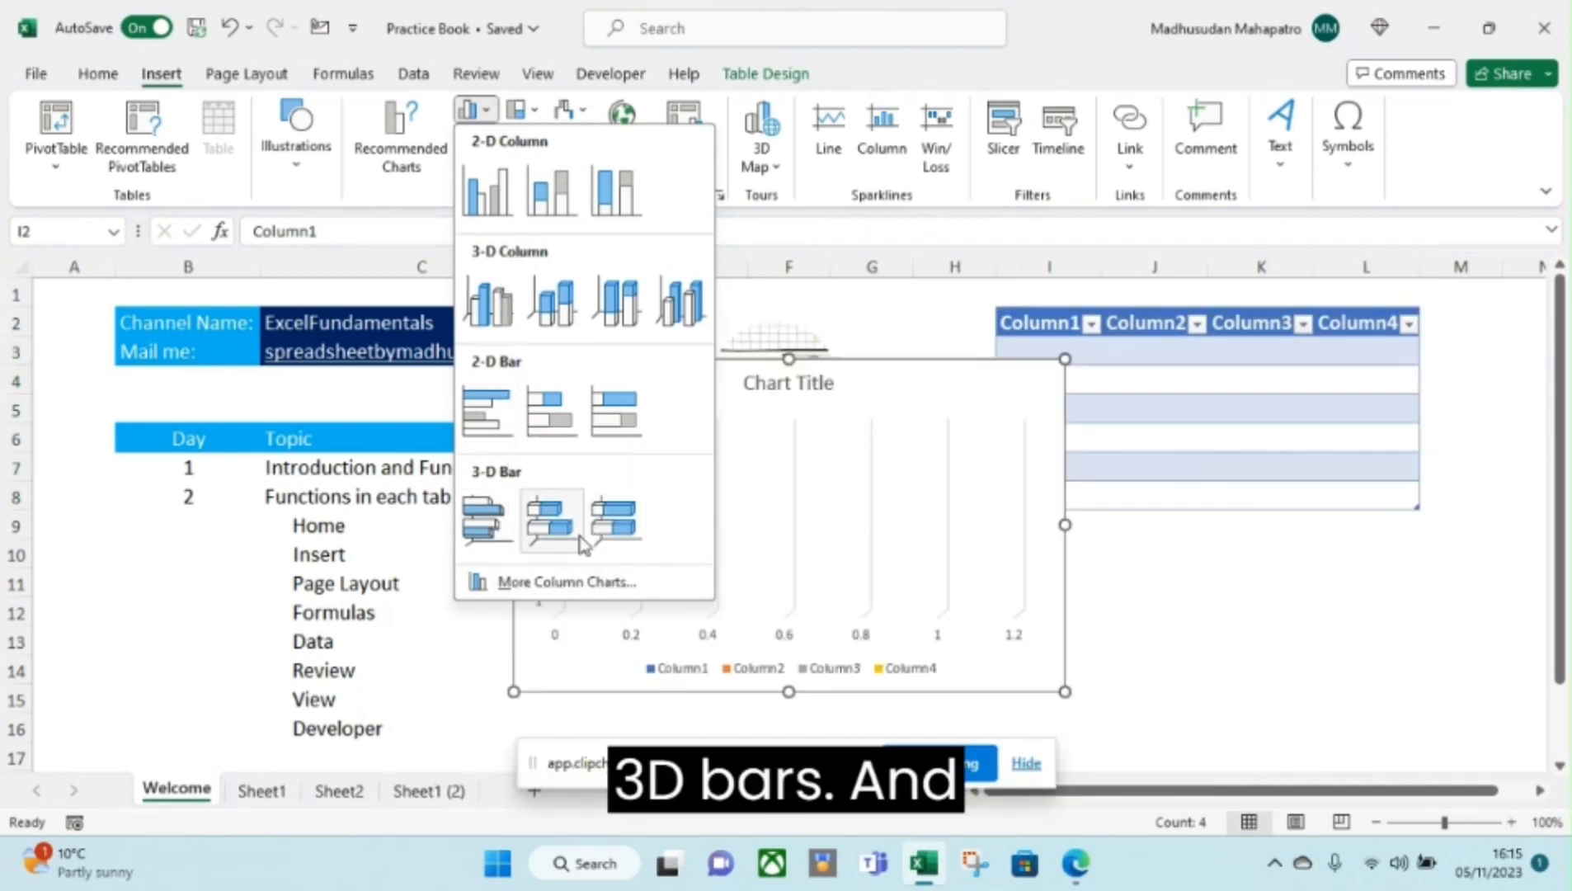
left_click(539, 114)
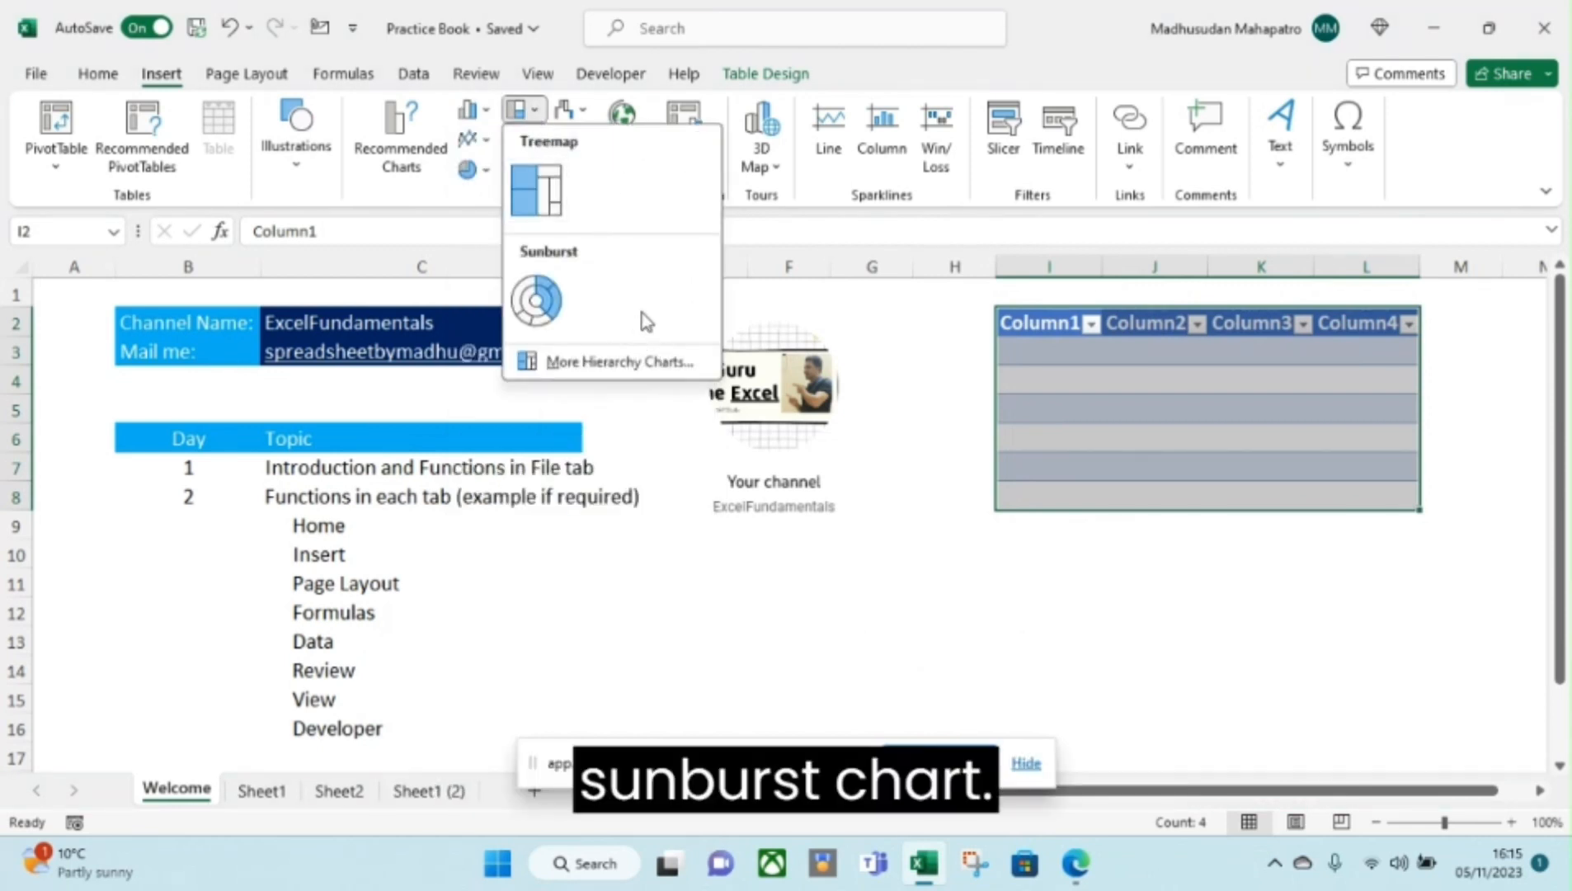
left_click(590, 116)
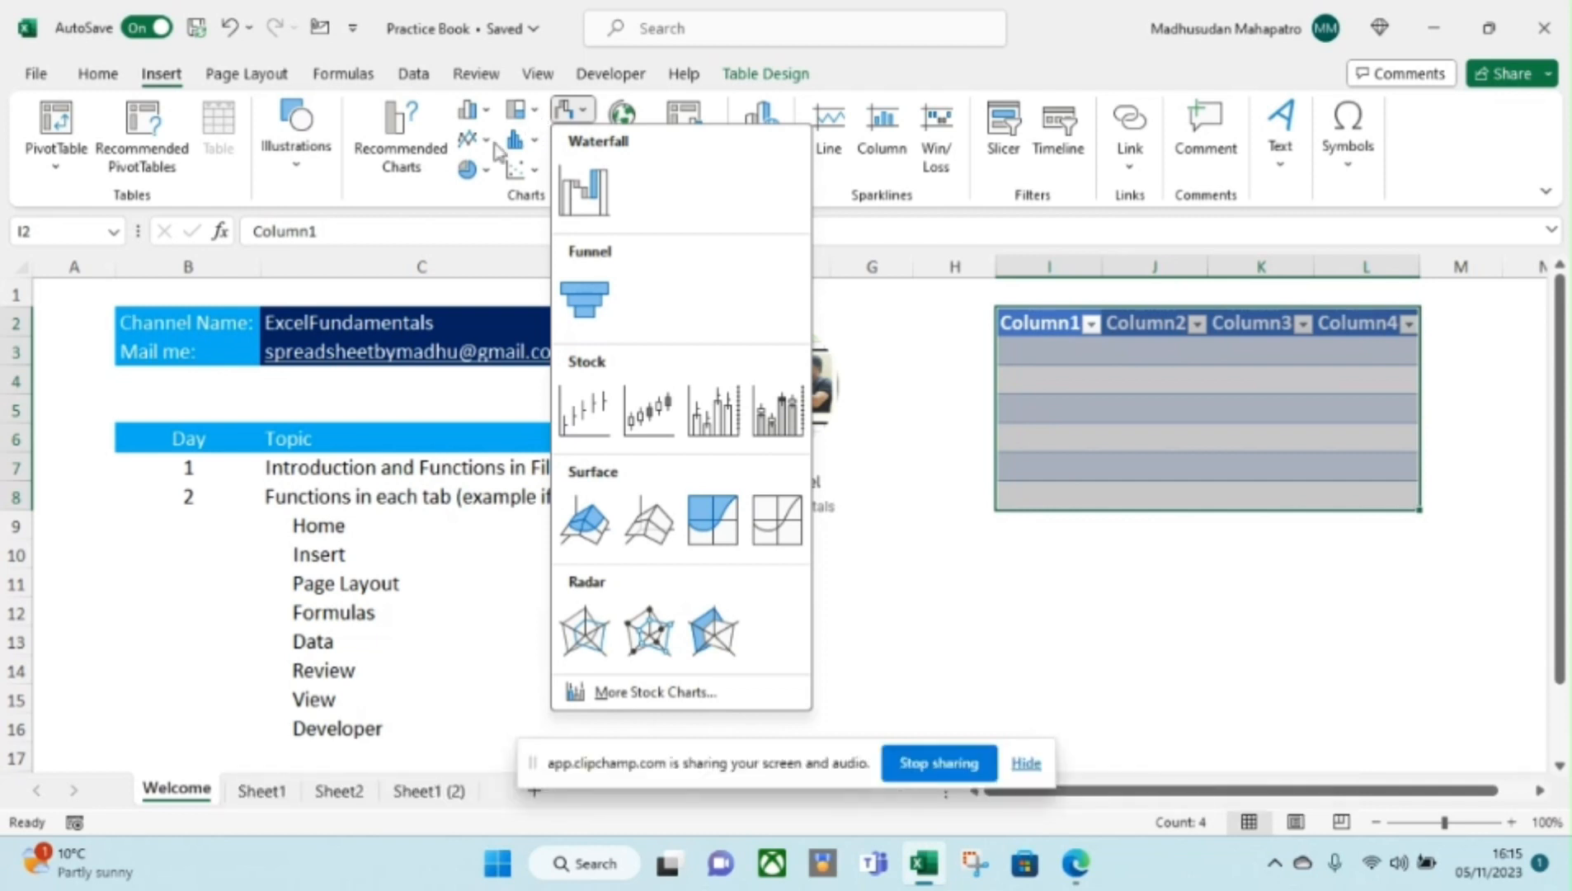
left_click(438, 192)
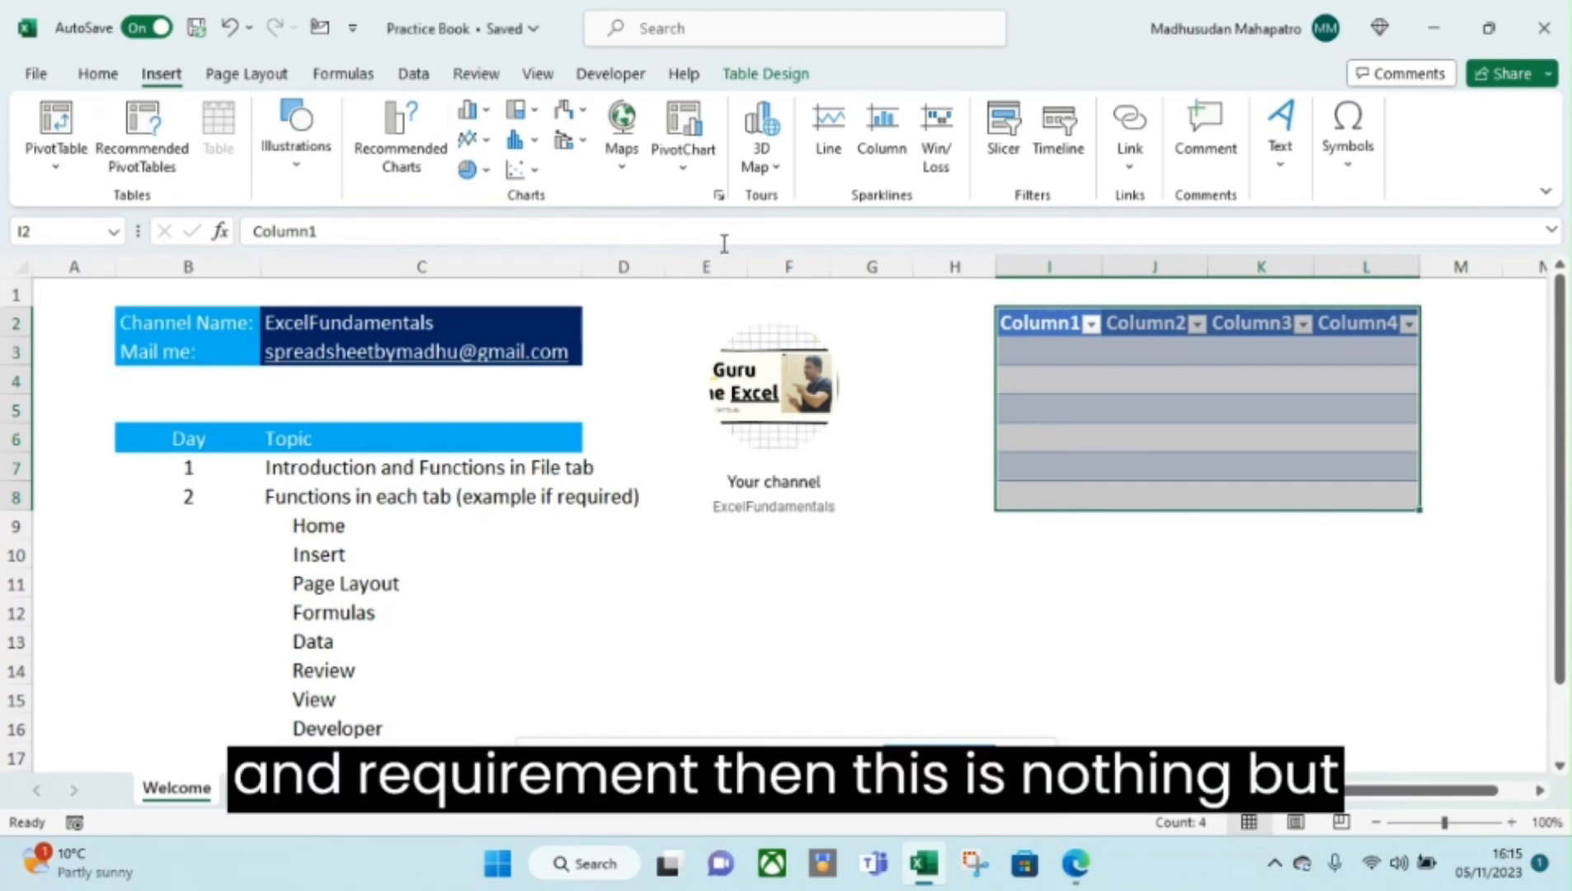
left_click(777, 169)
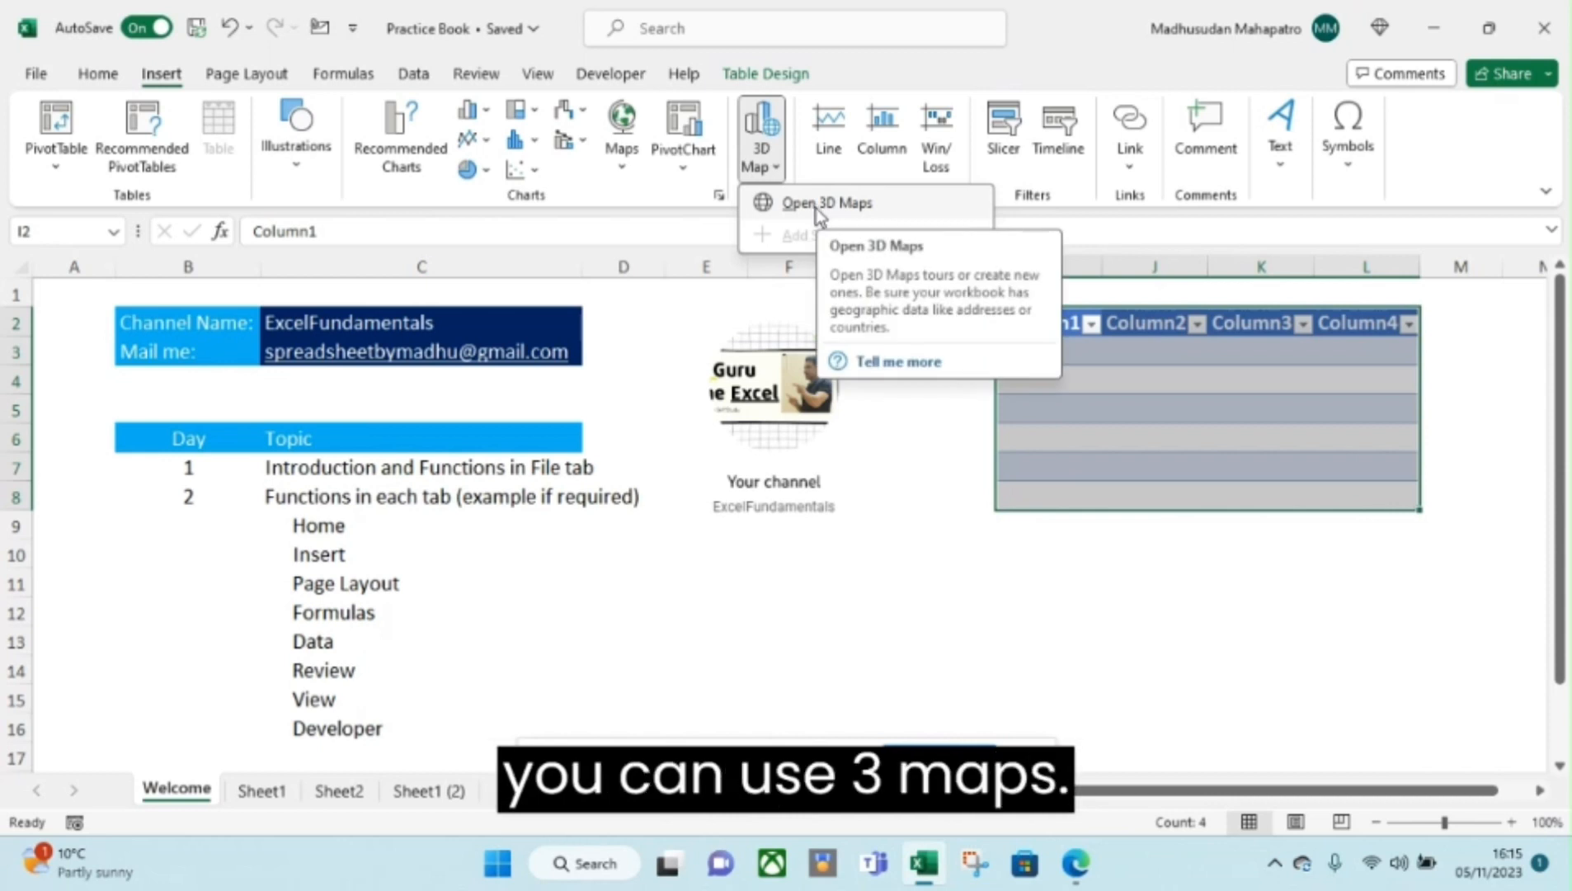
Close 3D Maps, then try line sparklines at E11 and cancel after the invalid-reference error.
left_click(866, 62)
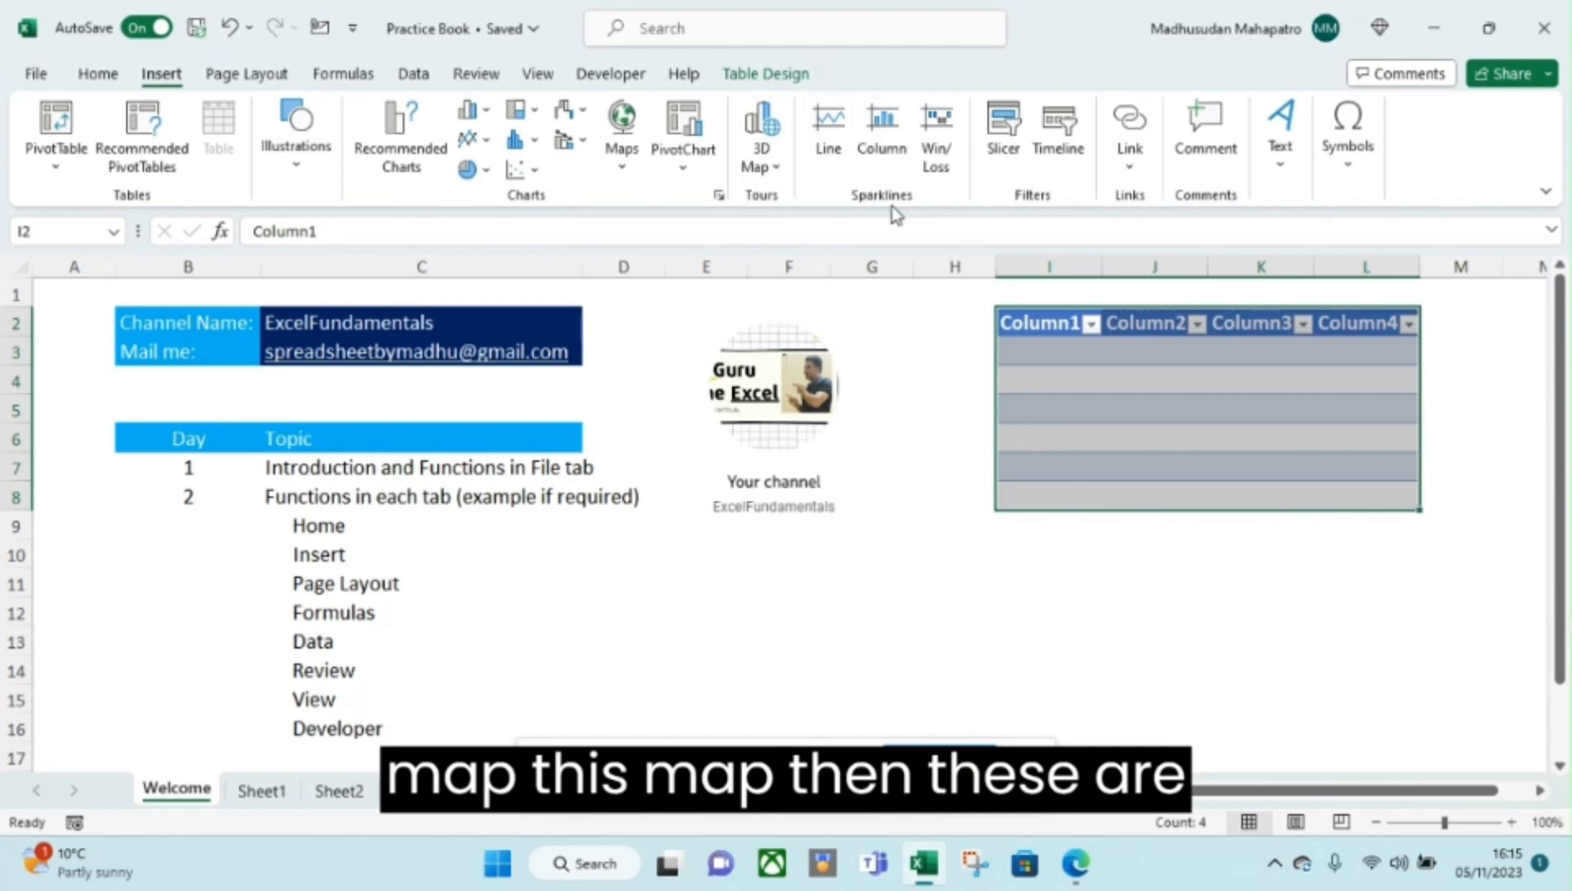
left_click(832, 150)
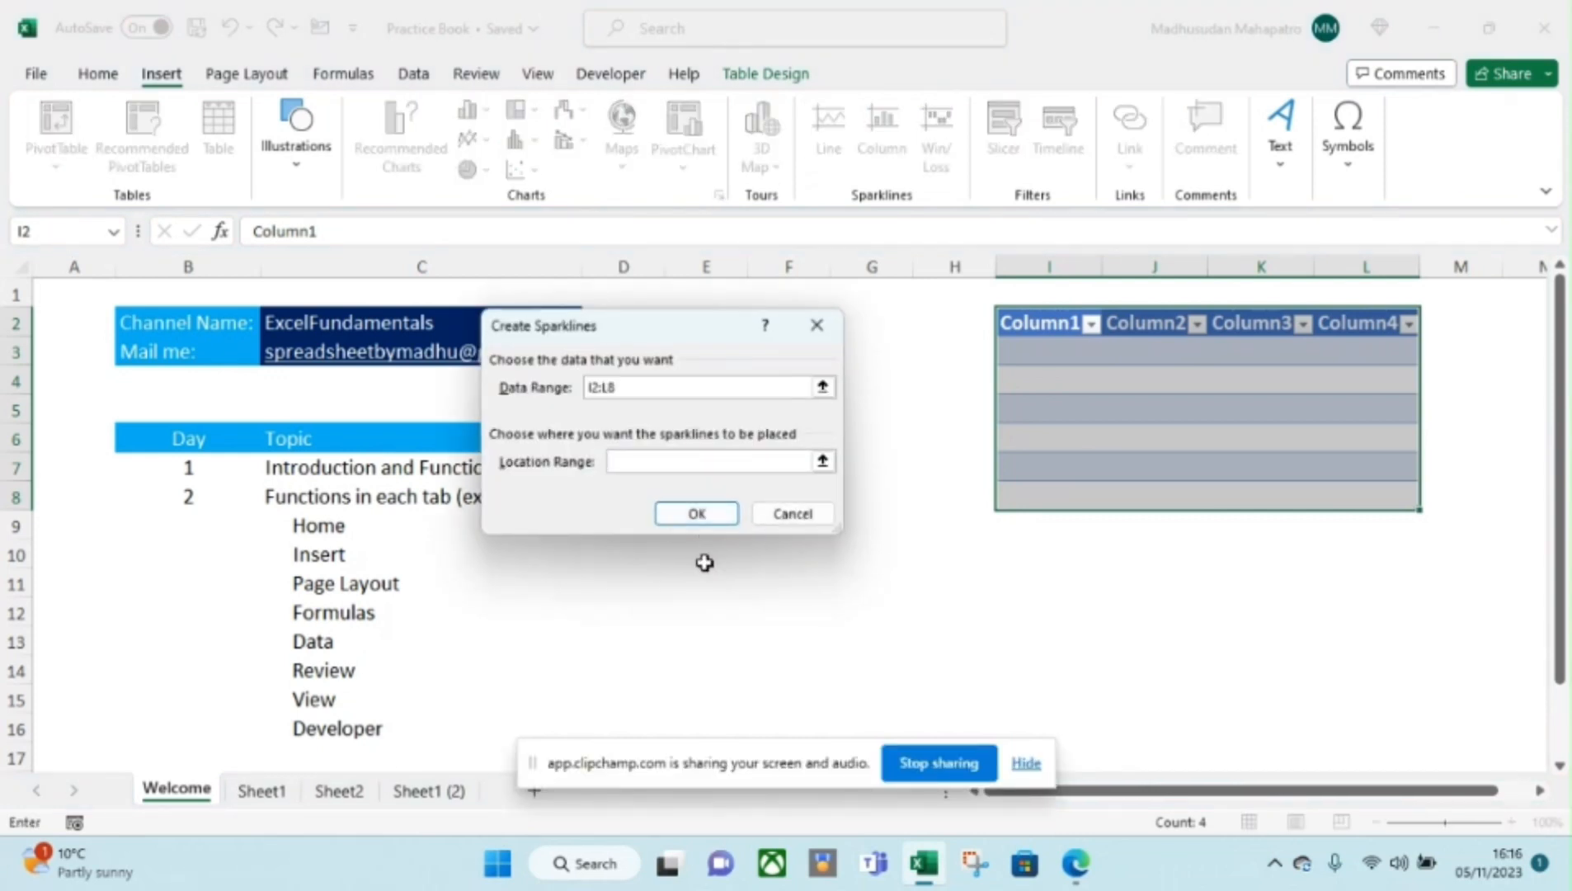
left_click(699, 579)
left_click(697, 513)
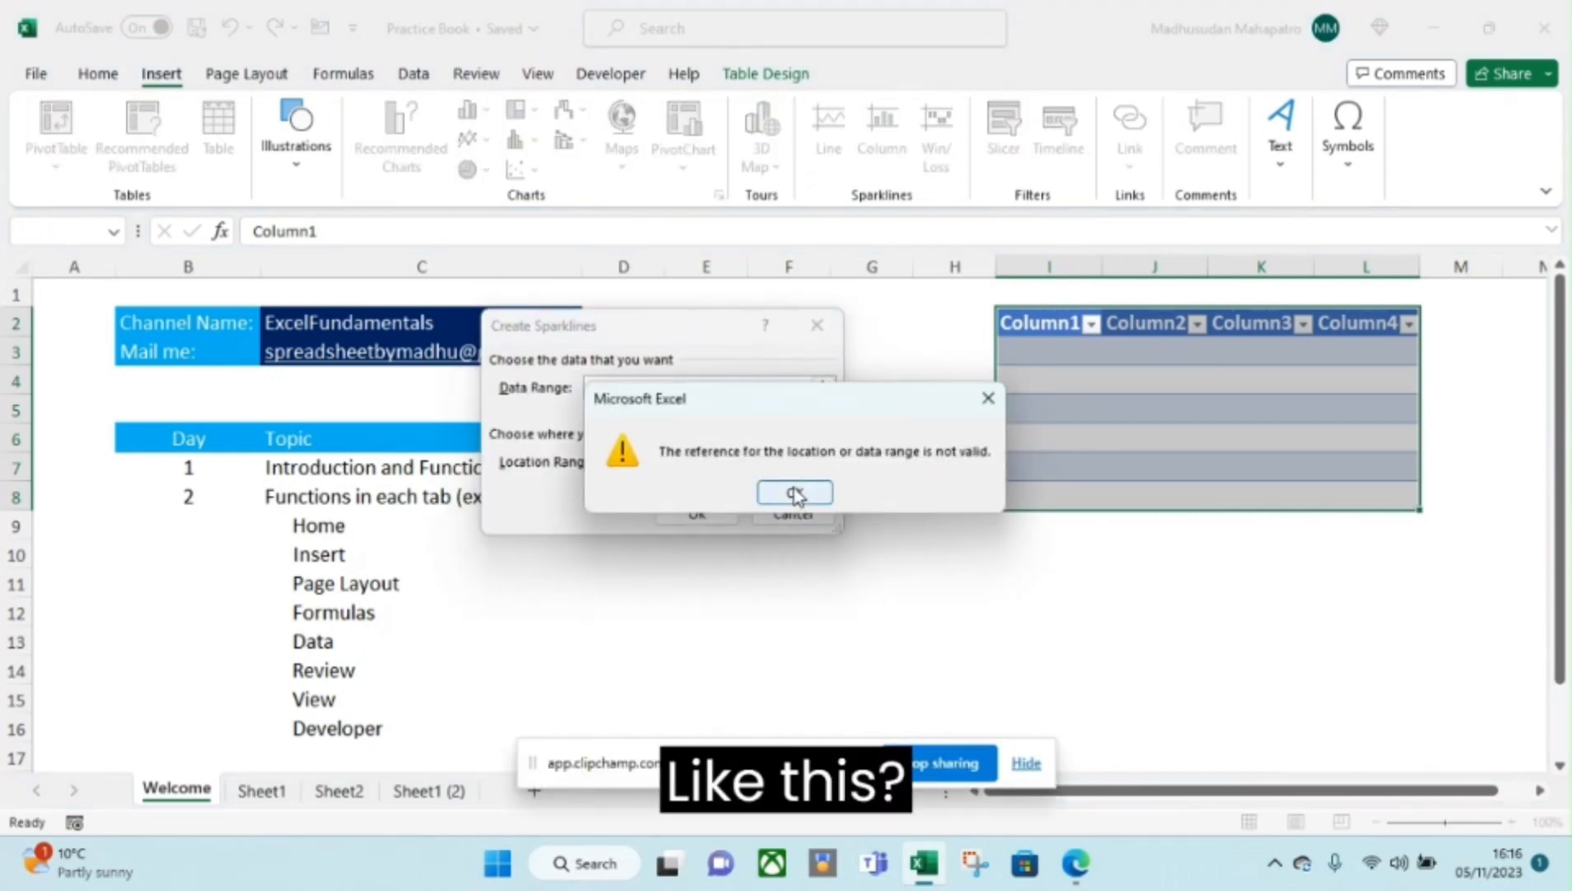
left_click(796, 493)
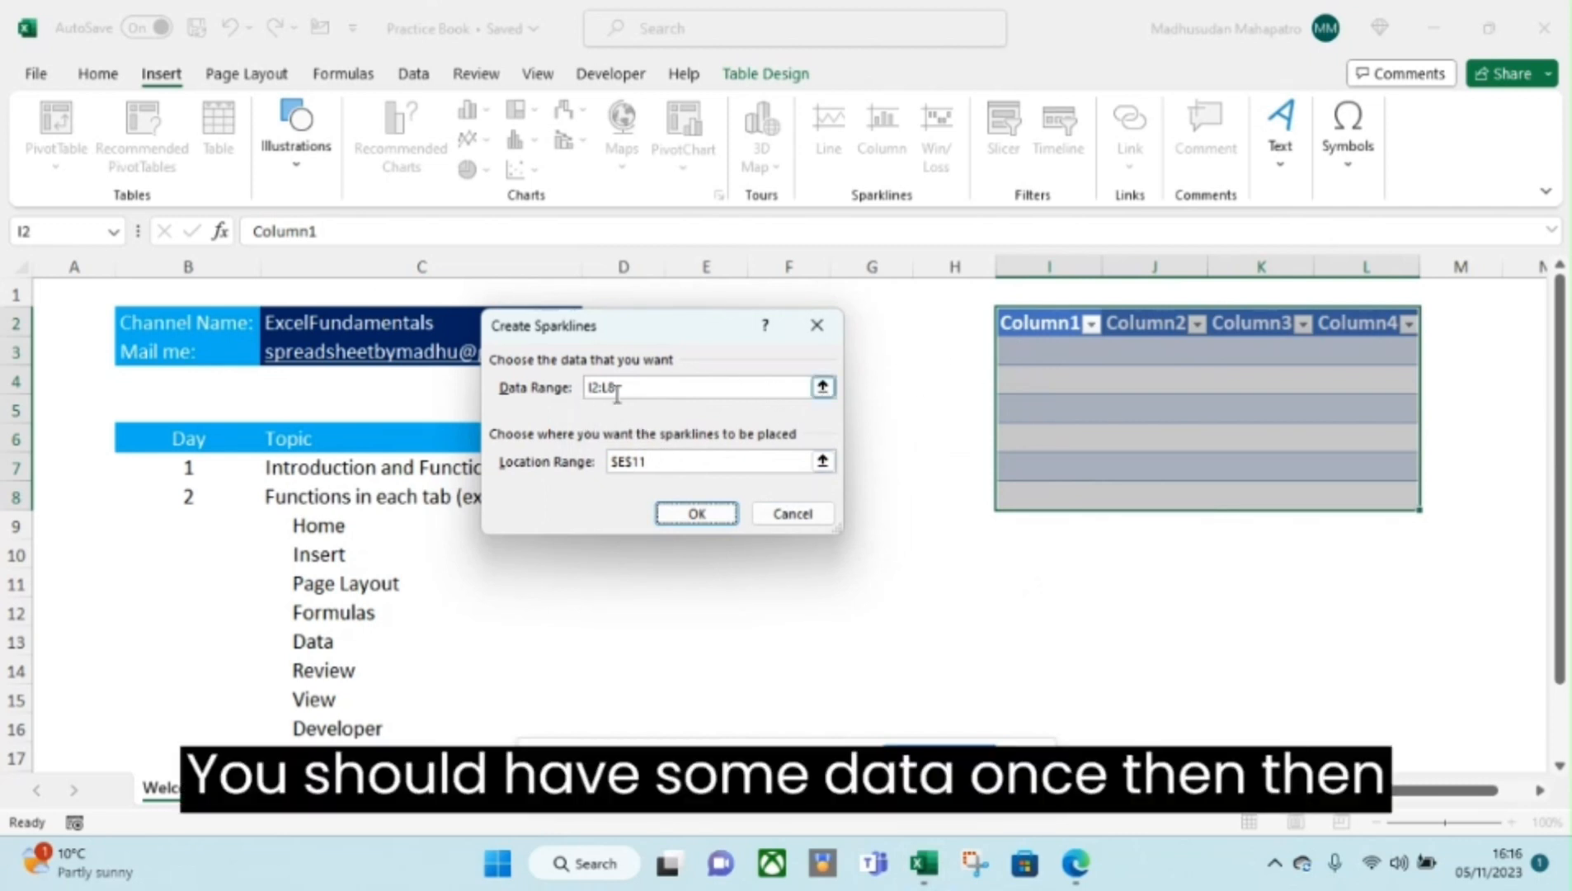
left_click(791, 515)
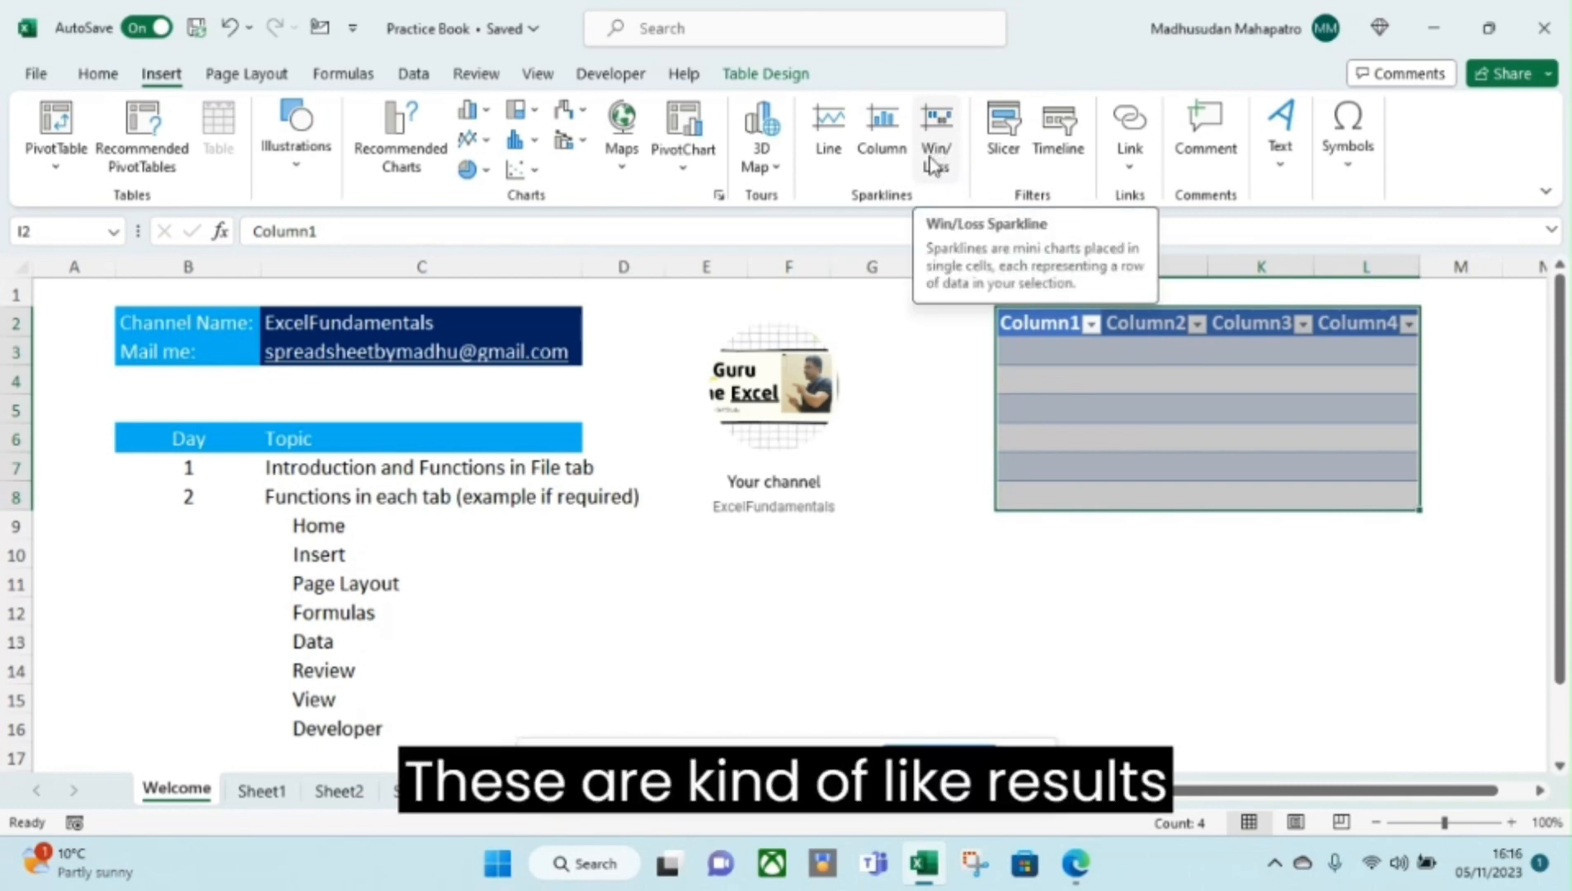
left_click(836, 170)
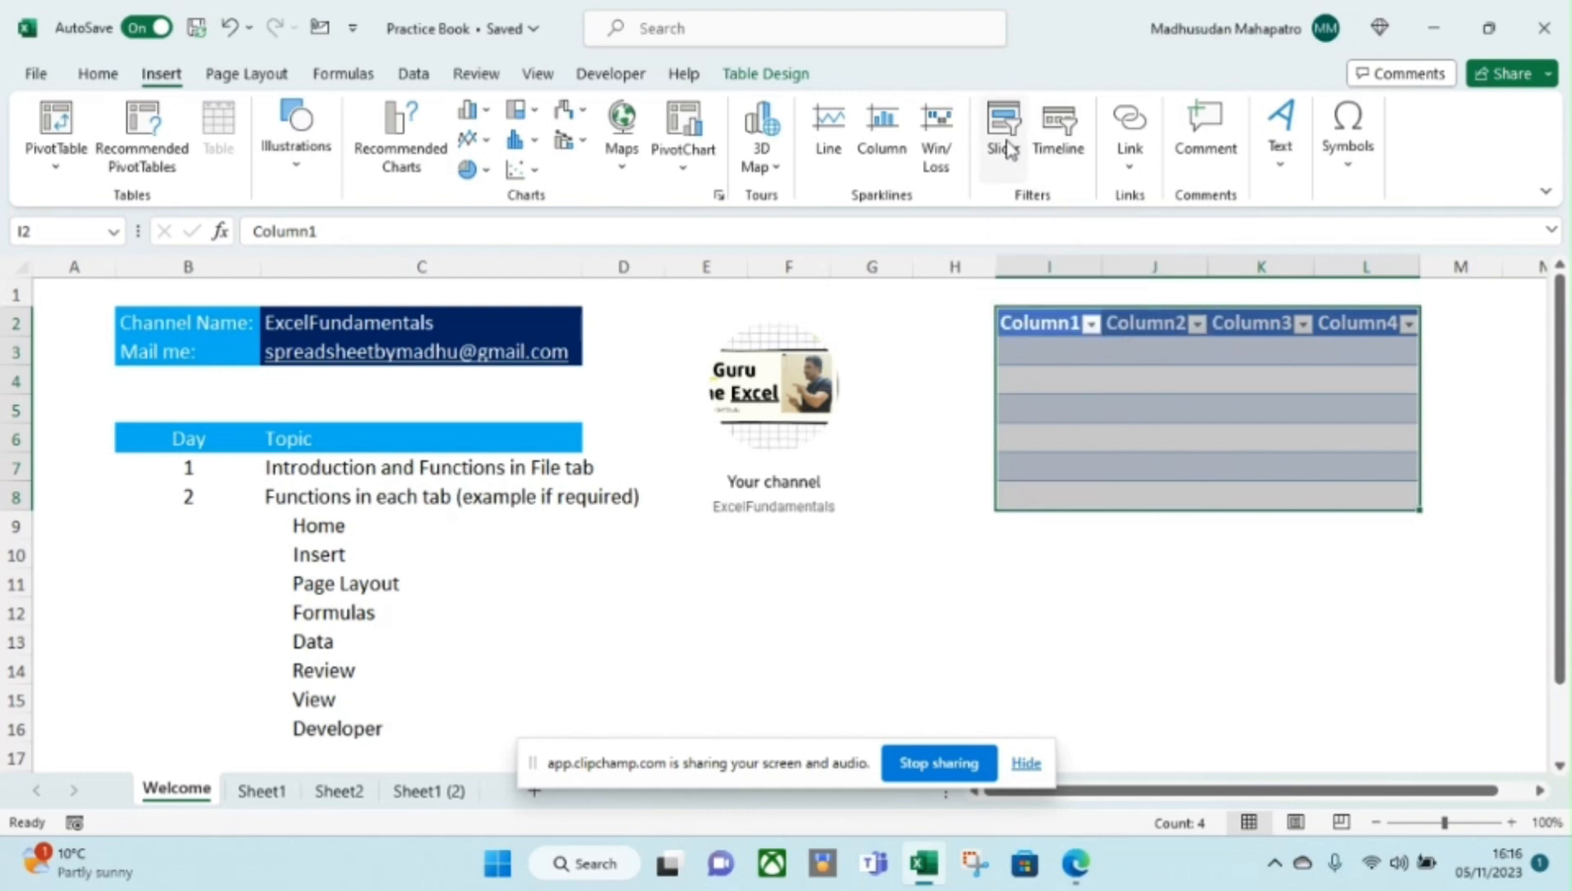
On Sheet2, copy the three employee rows in C5:F7.
left_click(1107, 379)
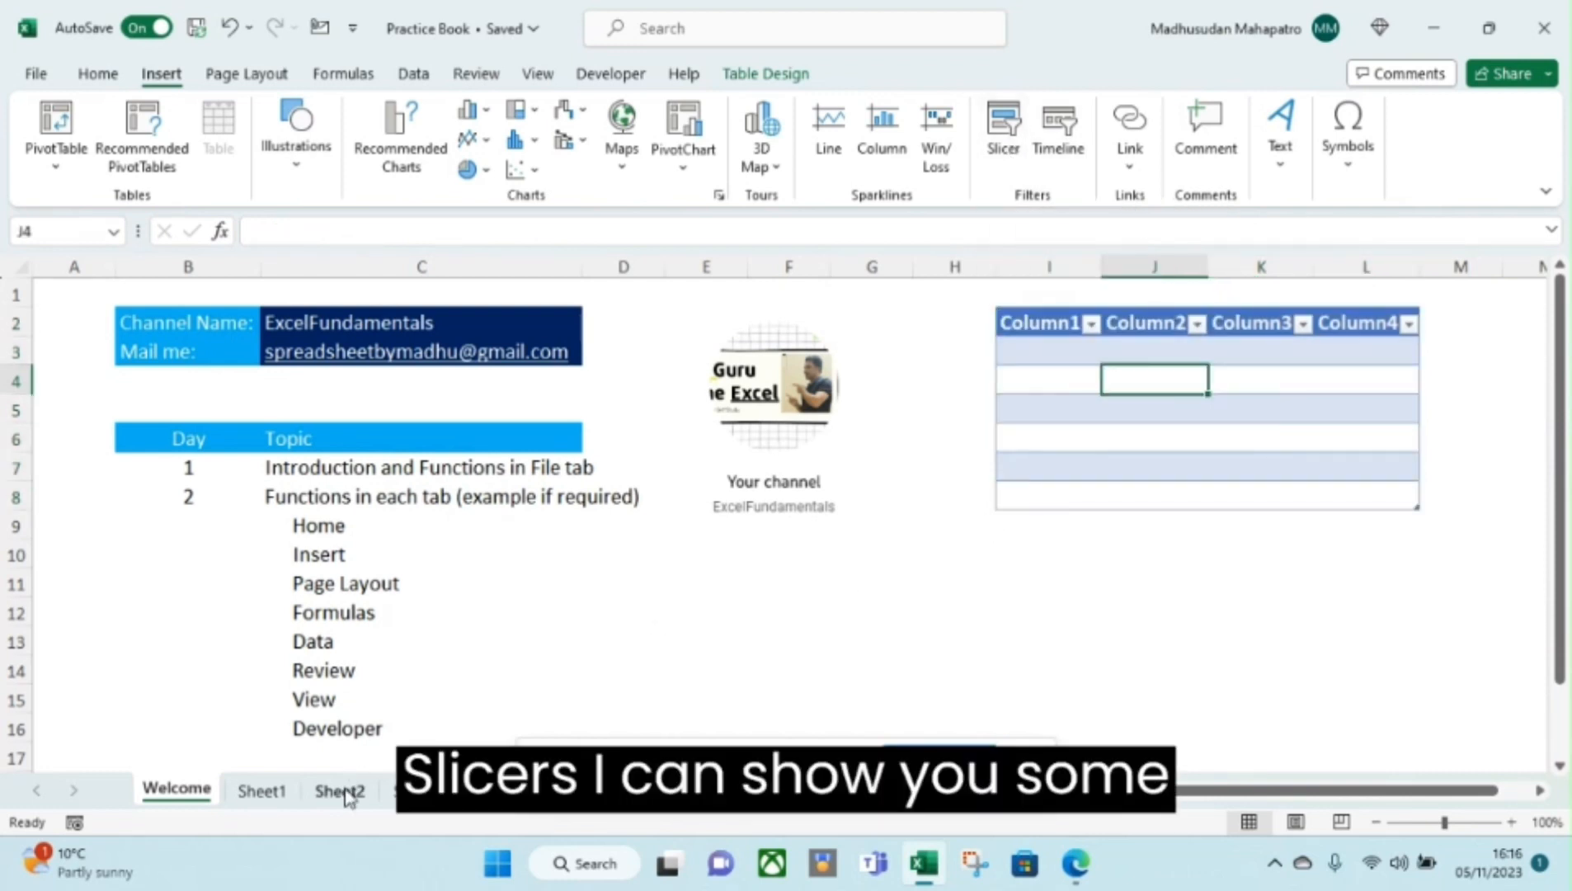
left_click(276, 794)
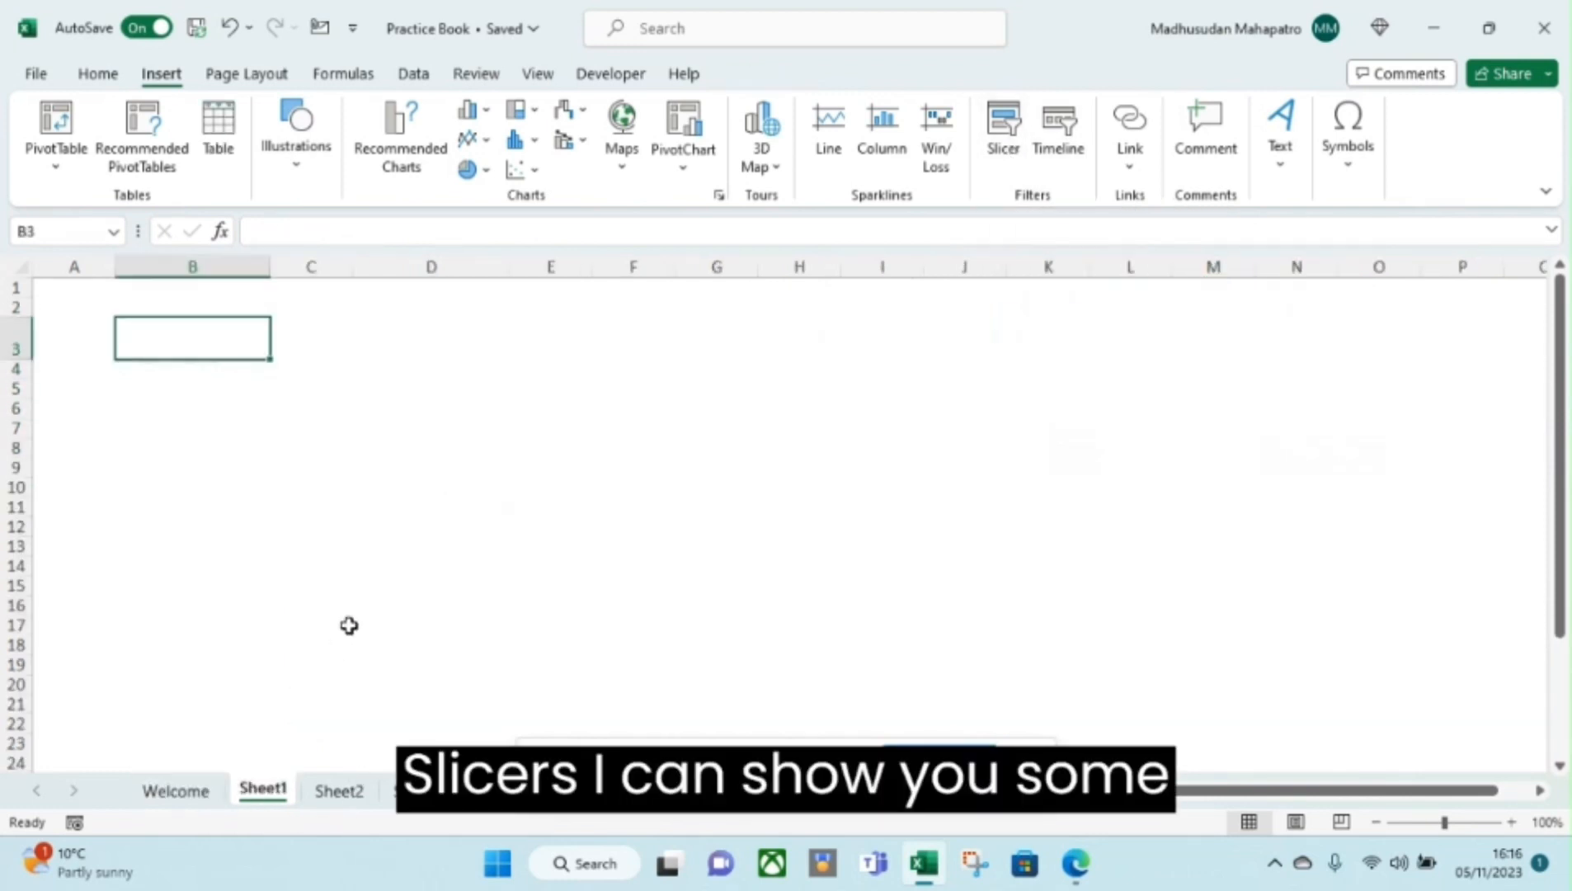
left_click(341, 793)
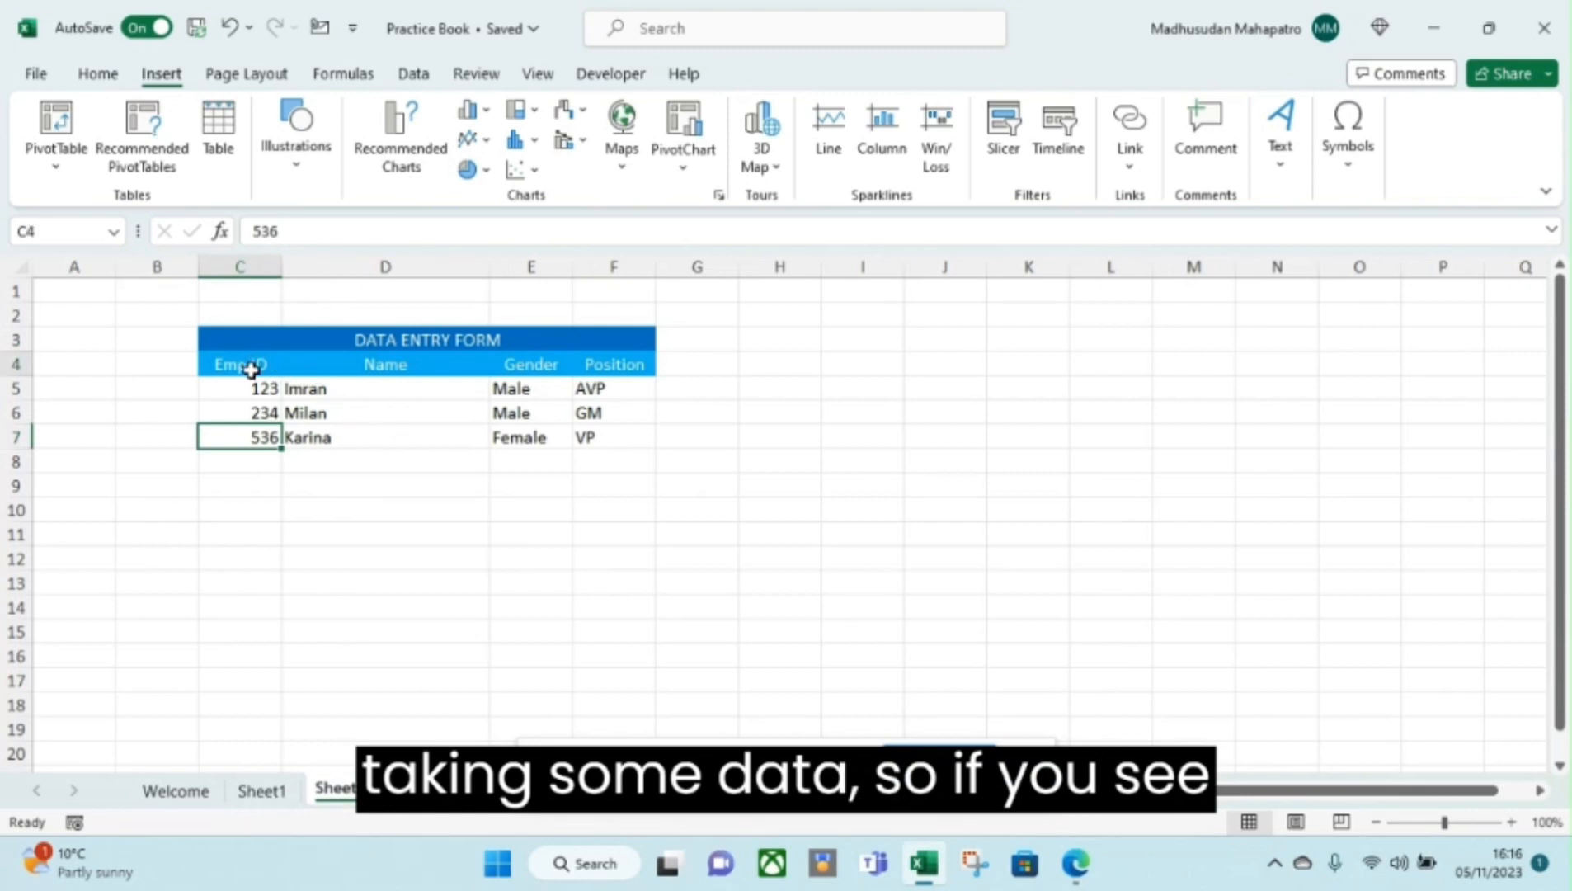
left_click_drag(245, 365, 604, 439)
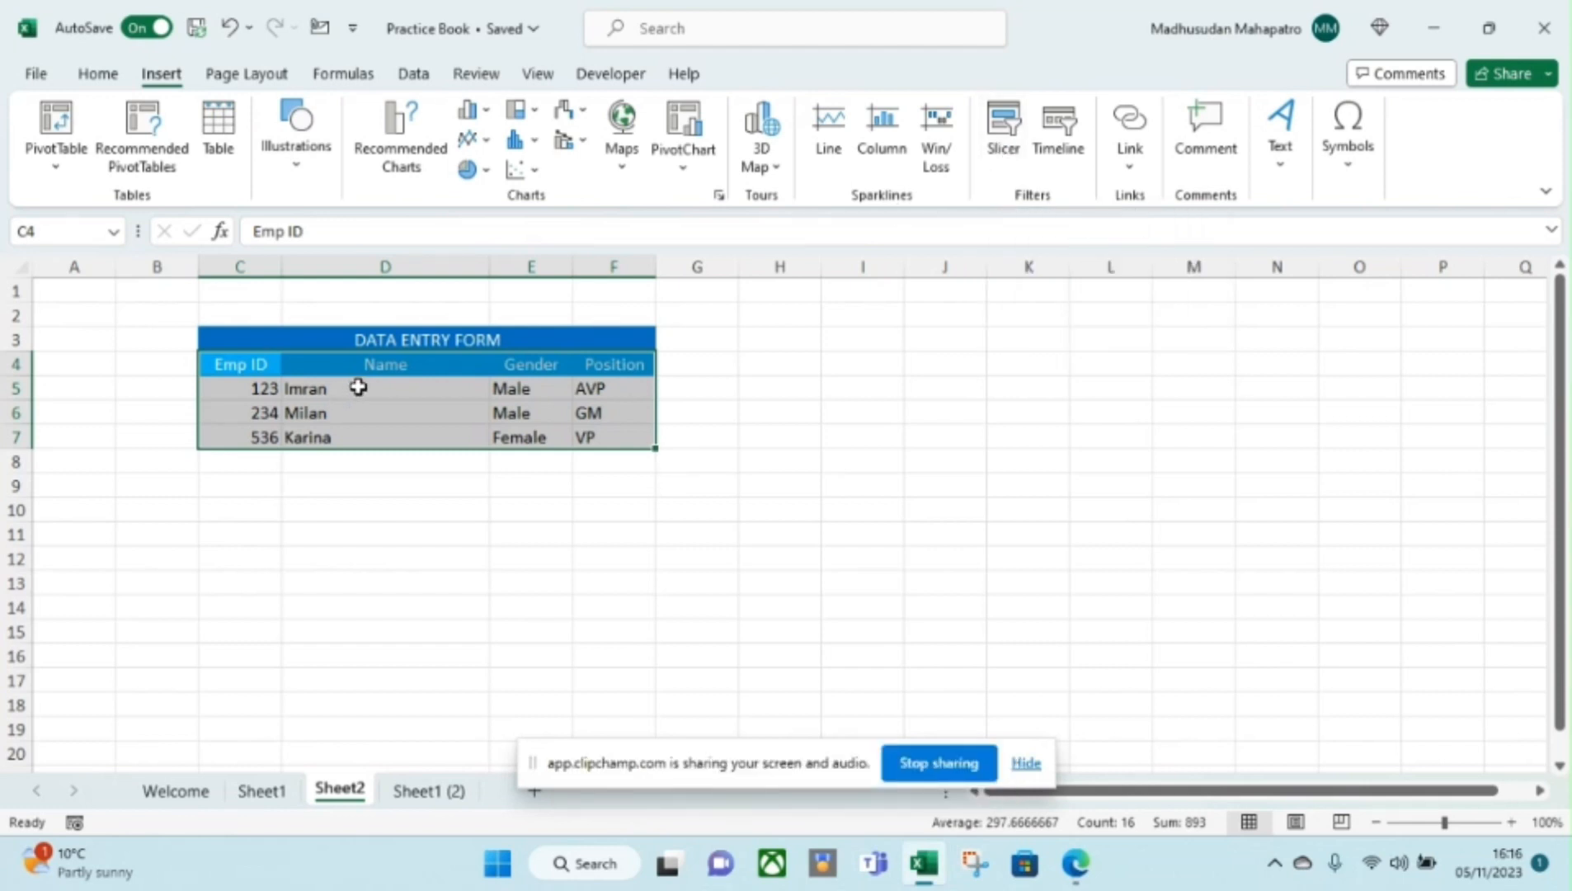
left_click_drag(258, 388, 586, 435)
key("ctrl+c")
Paste the employee rows into C8:F10 and again into C11:F13.
left_click(257, 459)
key("ctrl+v")
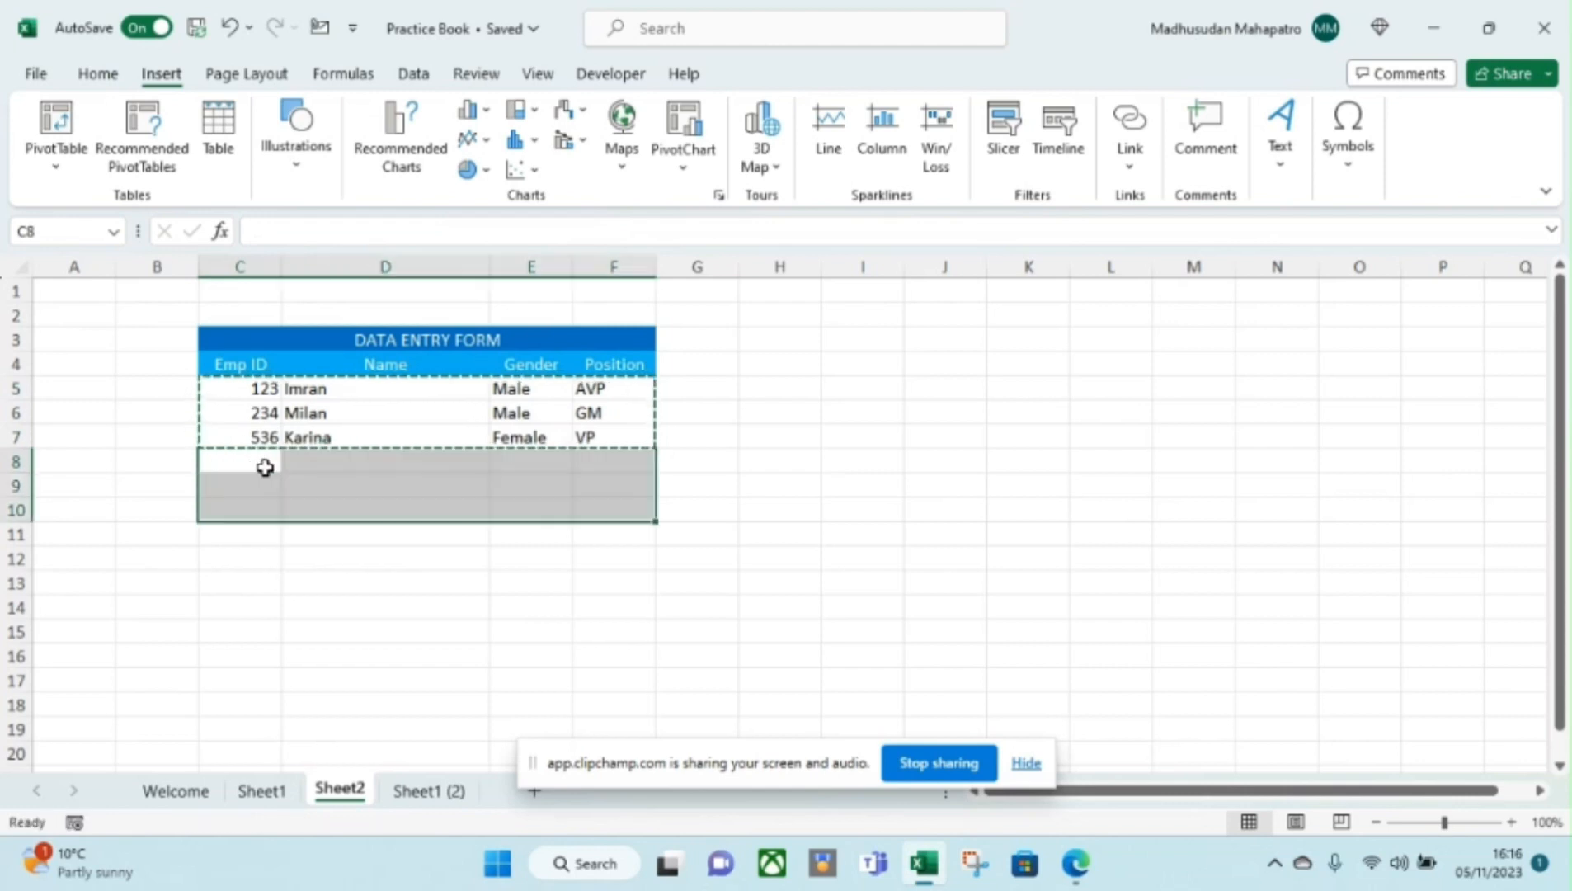
left_click(284, 537)
key("ctrl+v")
Select the whole Data Entry Form from C4 to F13 and start inserting a slicer.
left_click(301, 465)
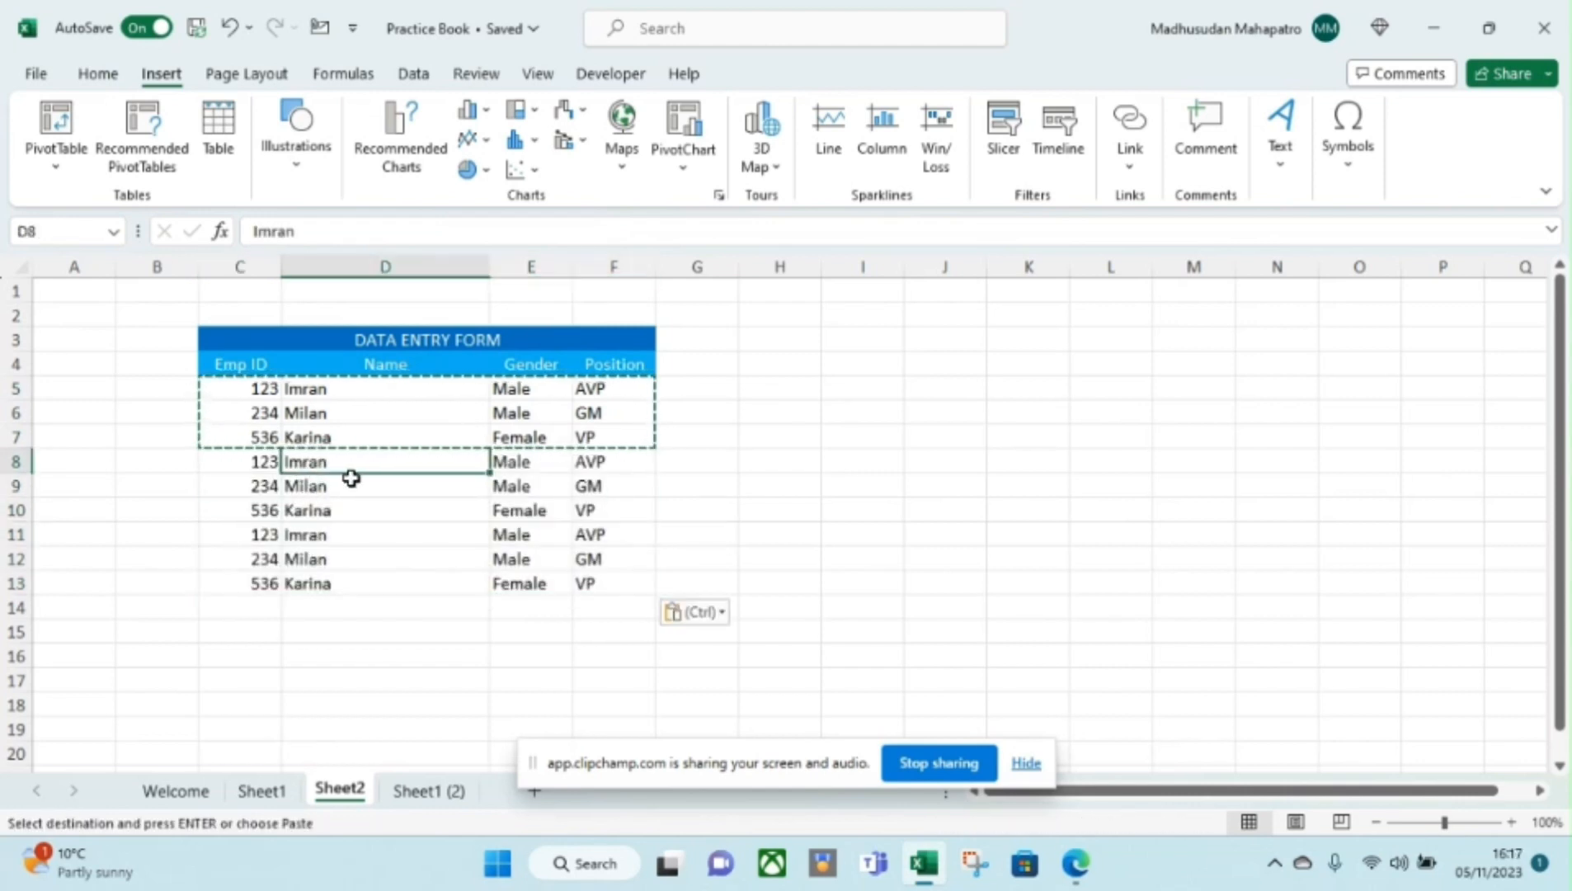
left_click(264, 365)
left_click_drag(272, 384, 579, 571)
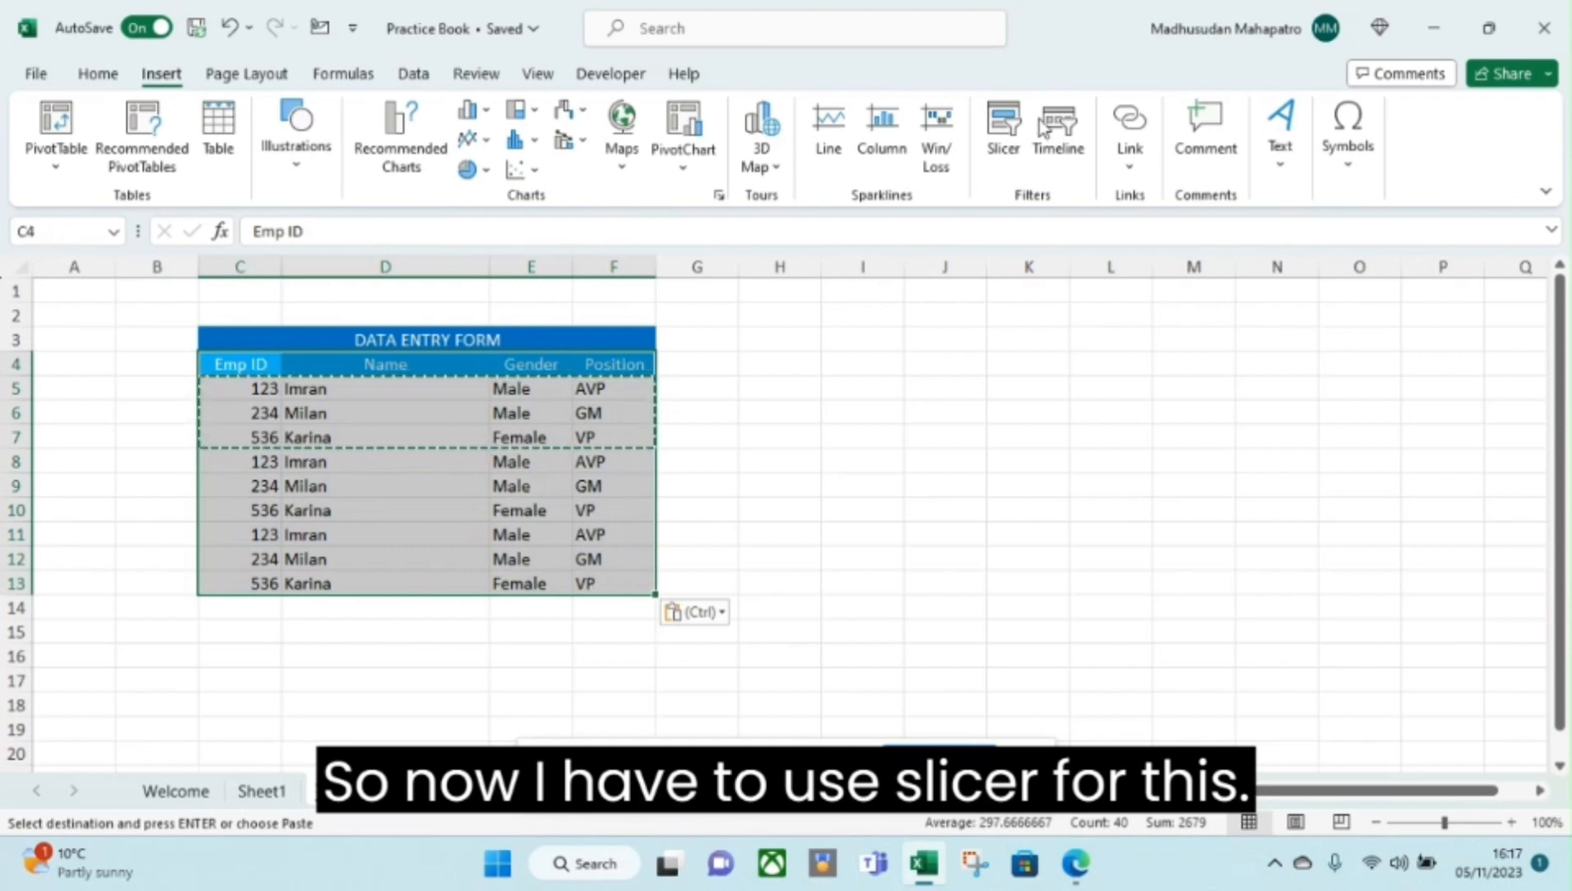
left_click(1013, 160)
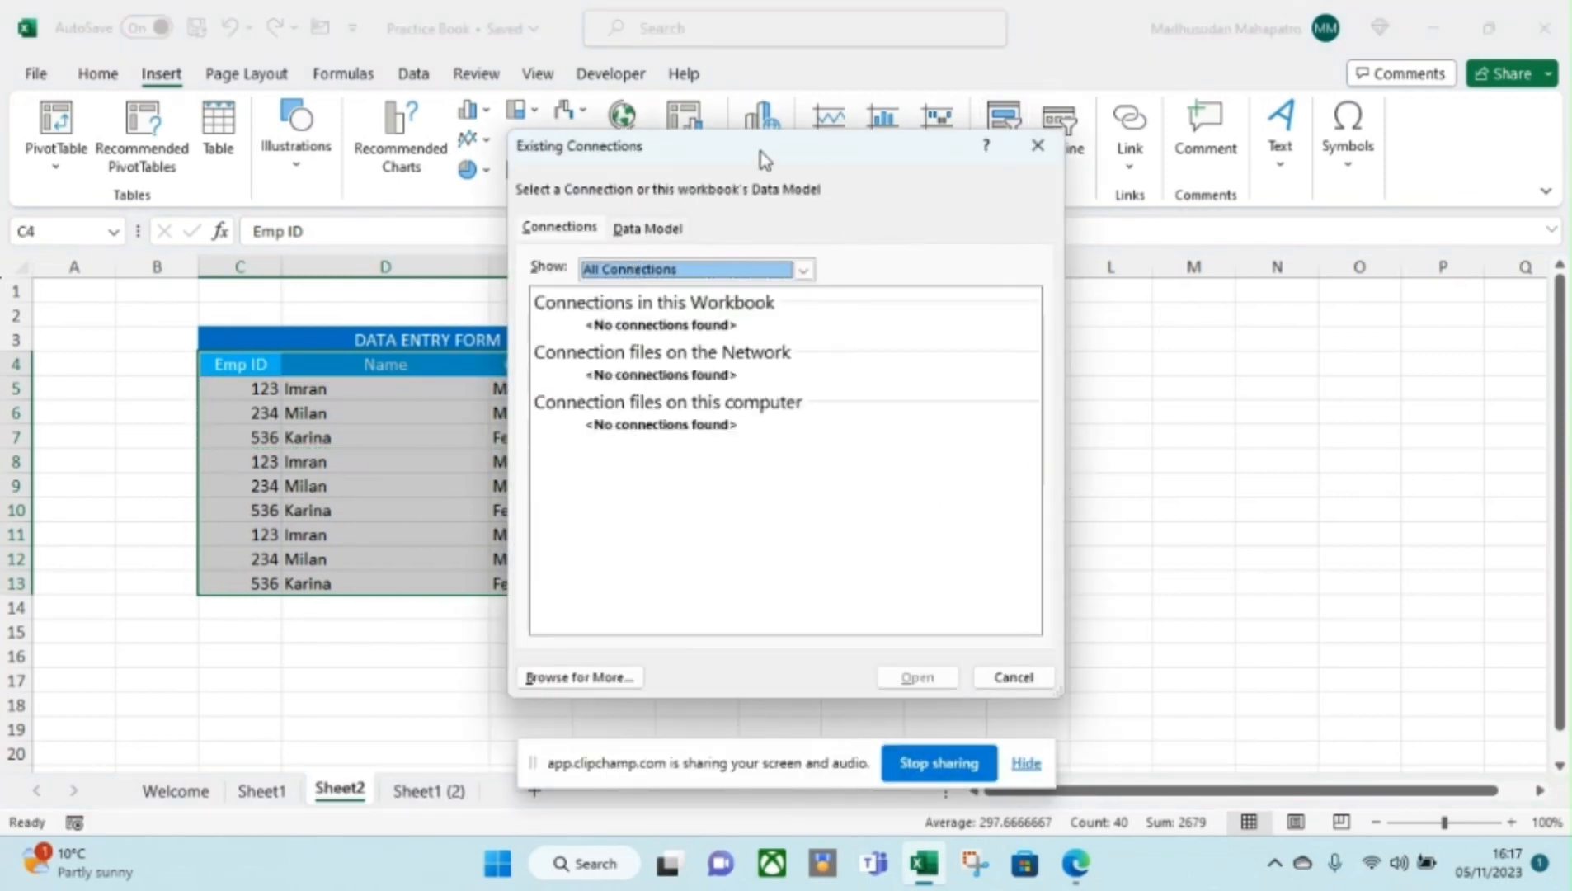
left_click_drag(761, 152, 1106, 127)
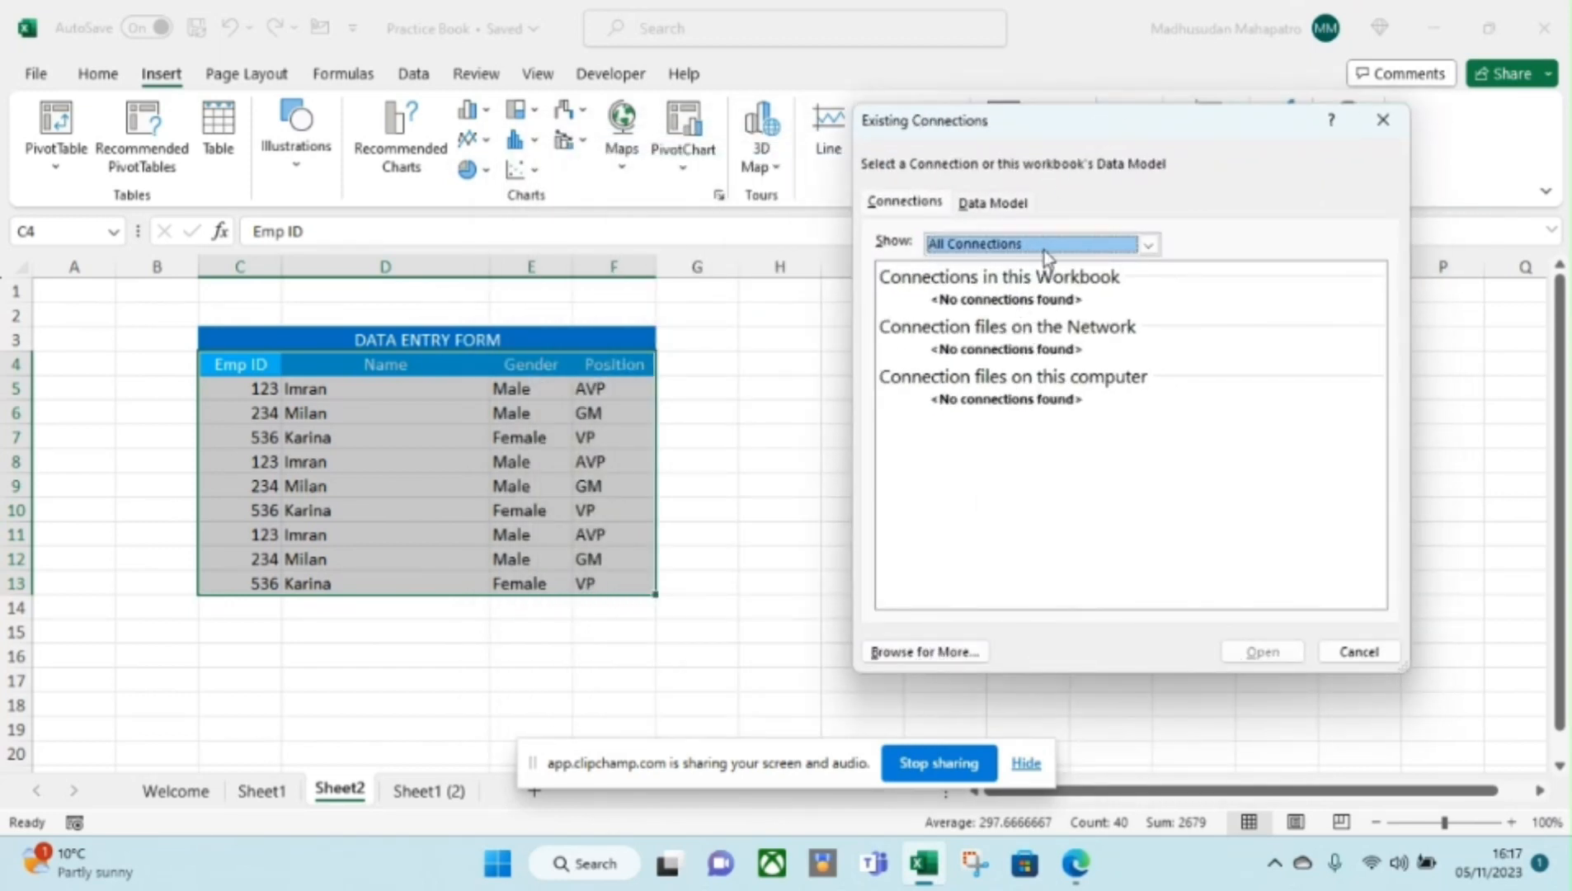
left_click(1002, 205)
left_click(895, 204)
left_click(1358, 651)
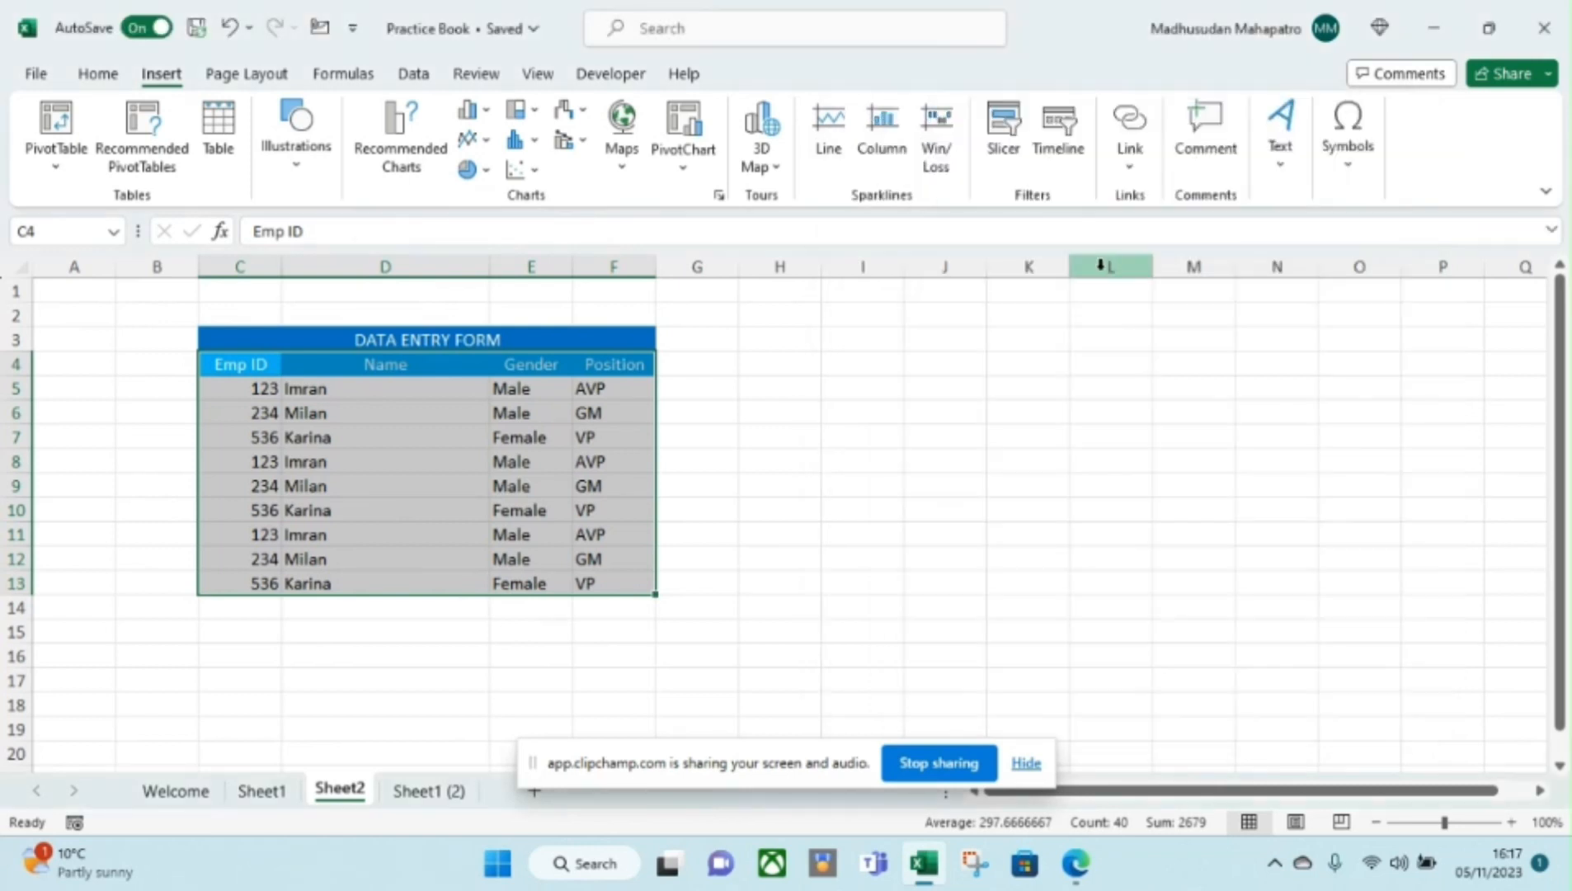
left_click(941, 386)
left_click(1005, 149)
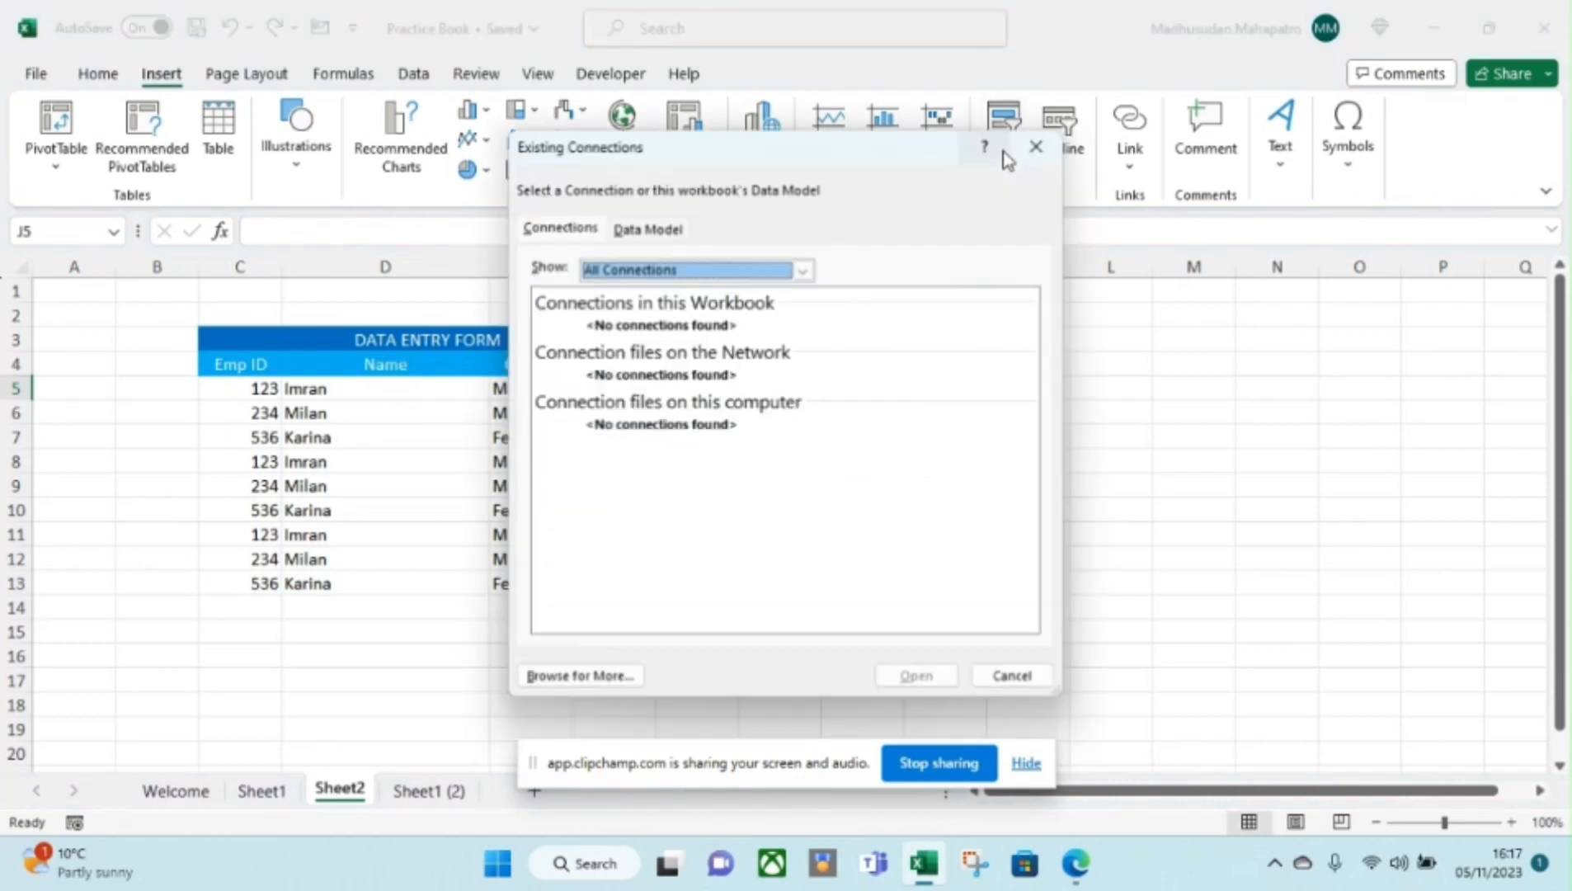
left_click(1014, 676)
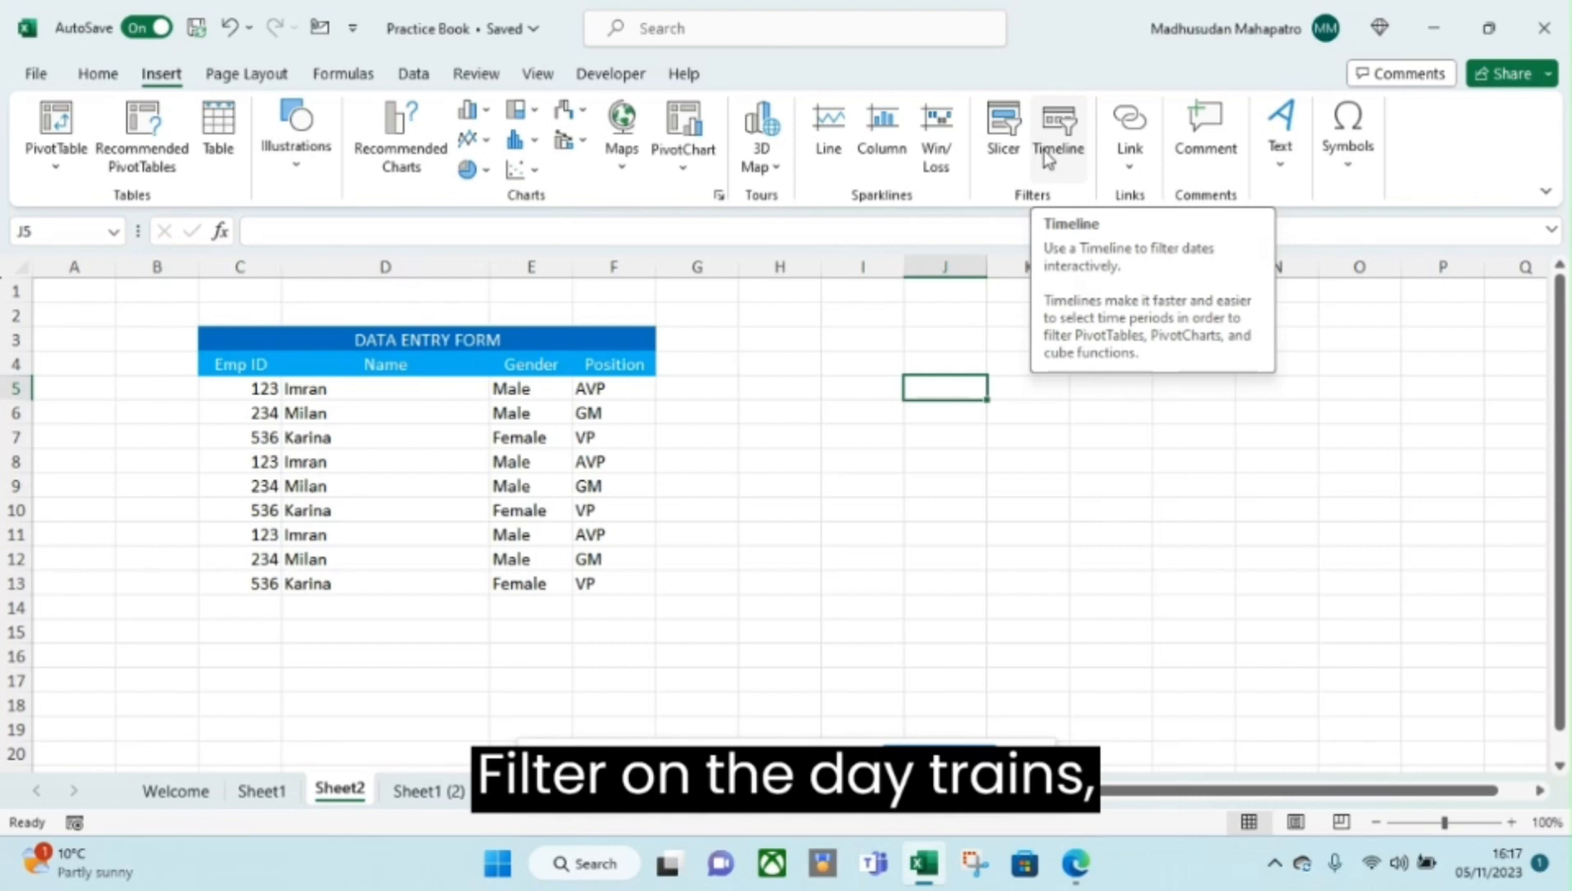
left_click(1129, 169)
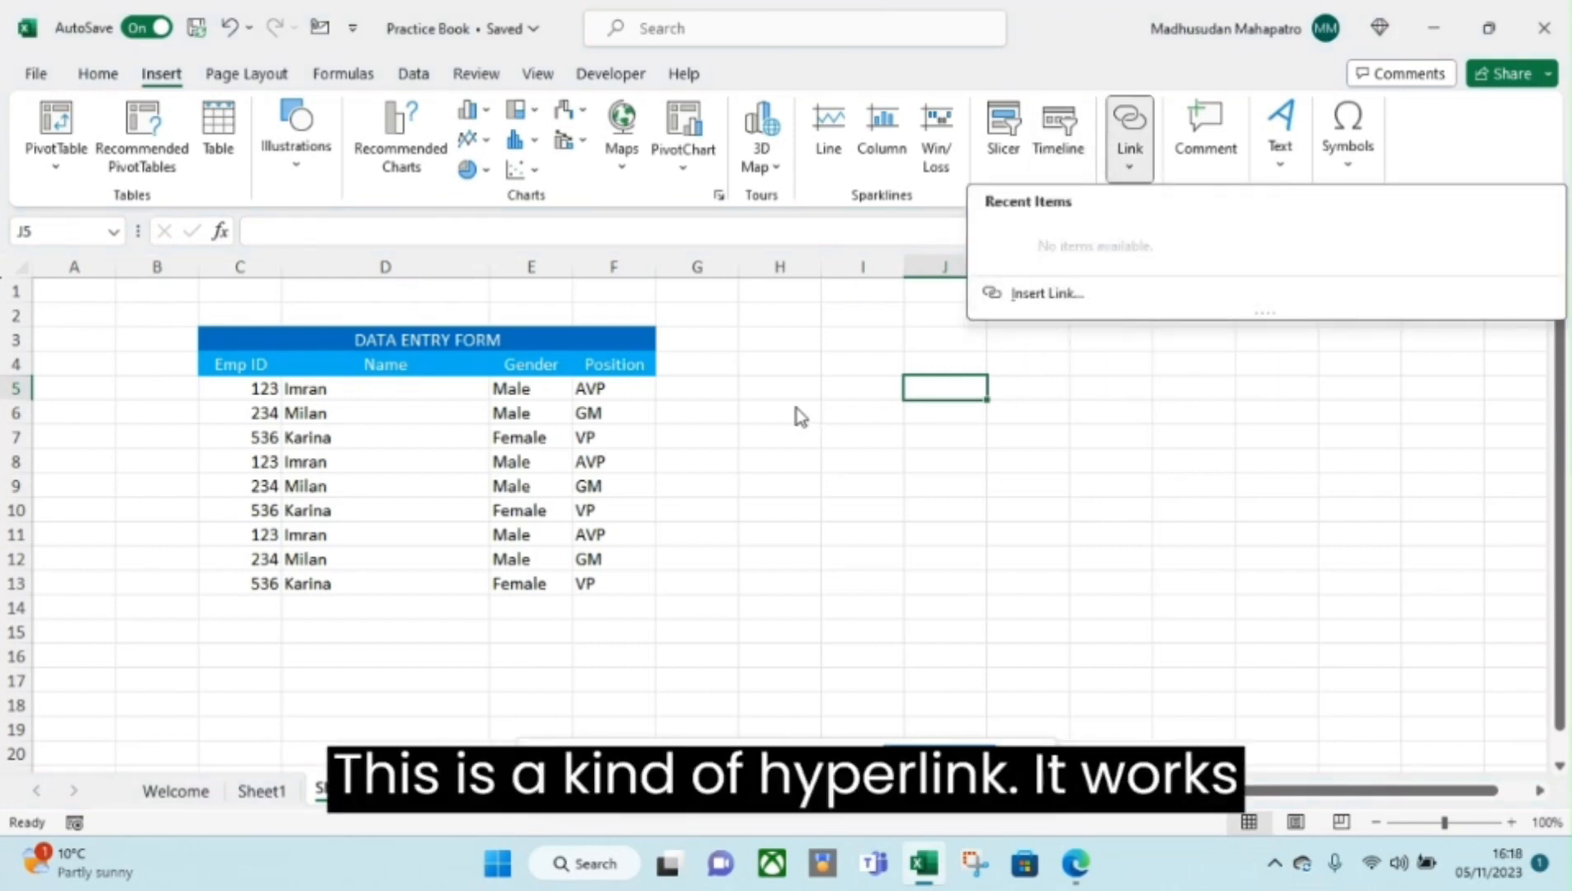
left_click(792, 331)
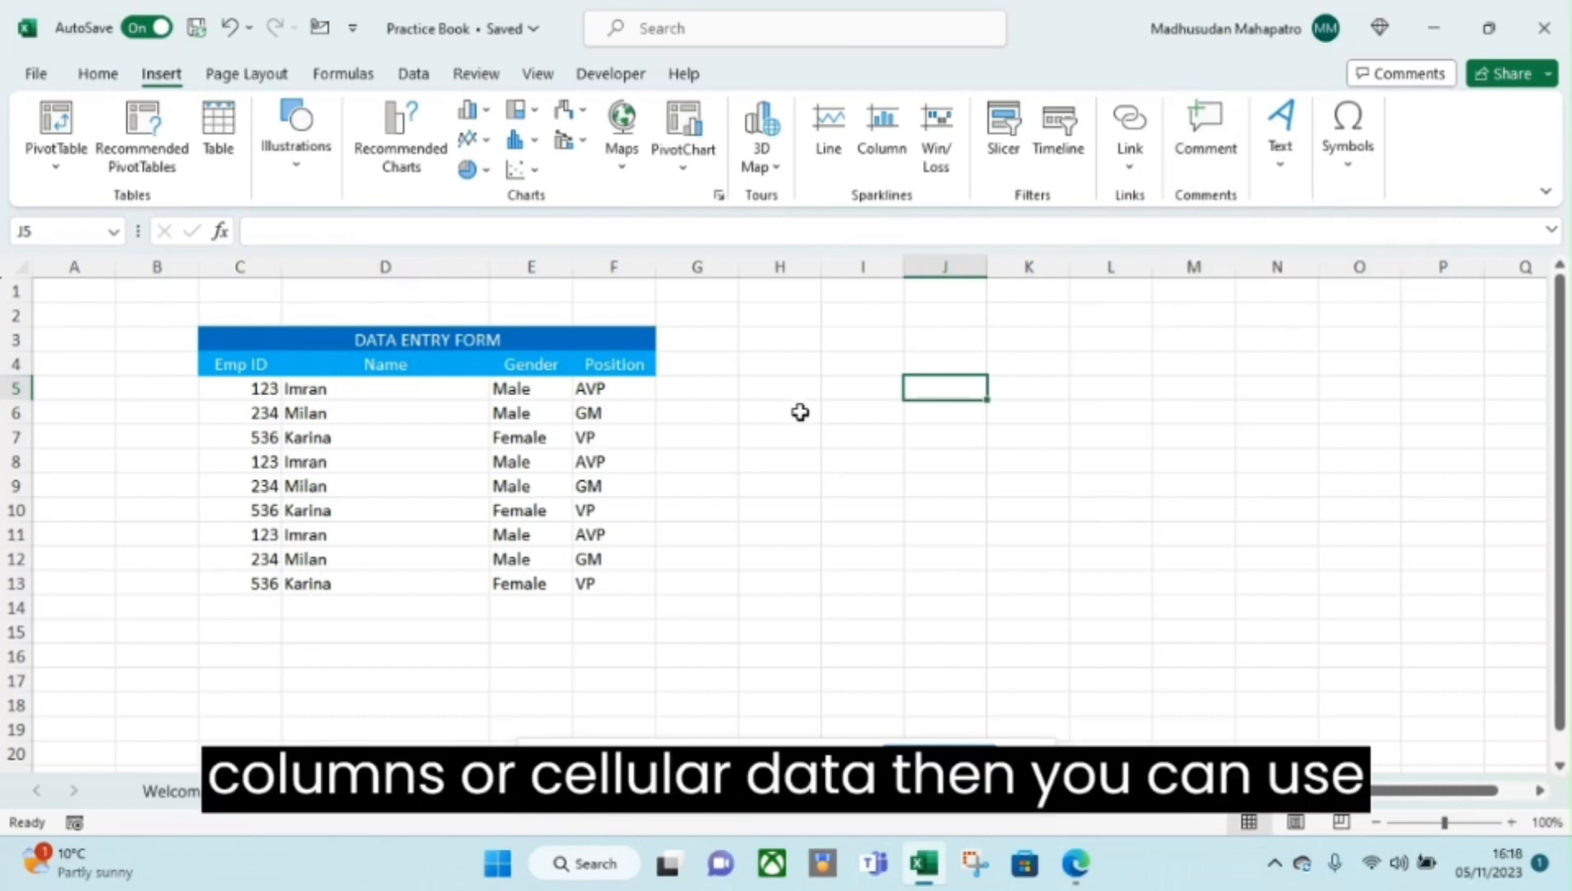
left_click(1292, 179)
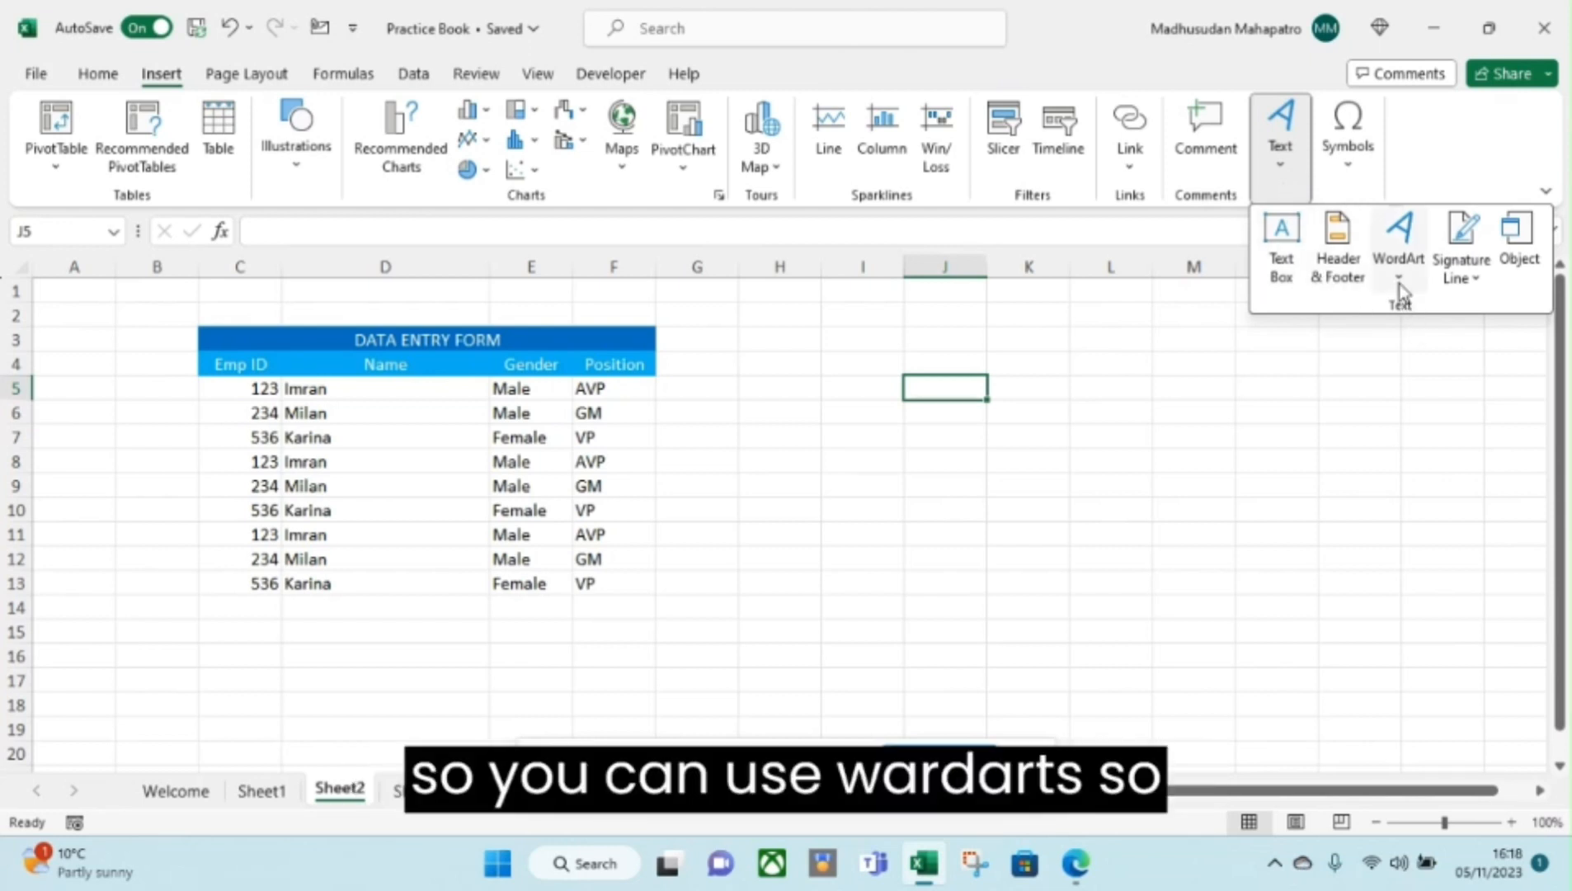
left_click(1400, 255)
left_click(1385, 395)
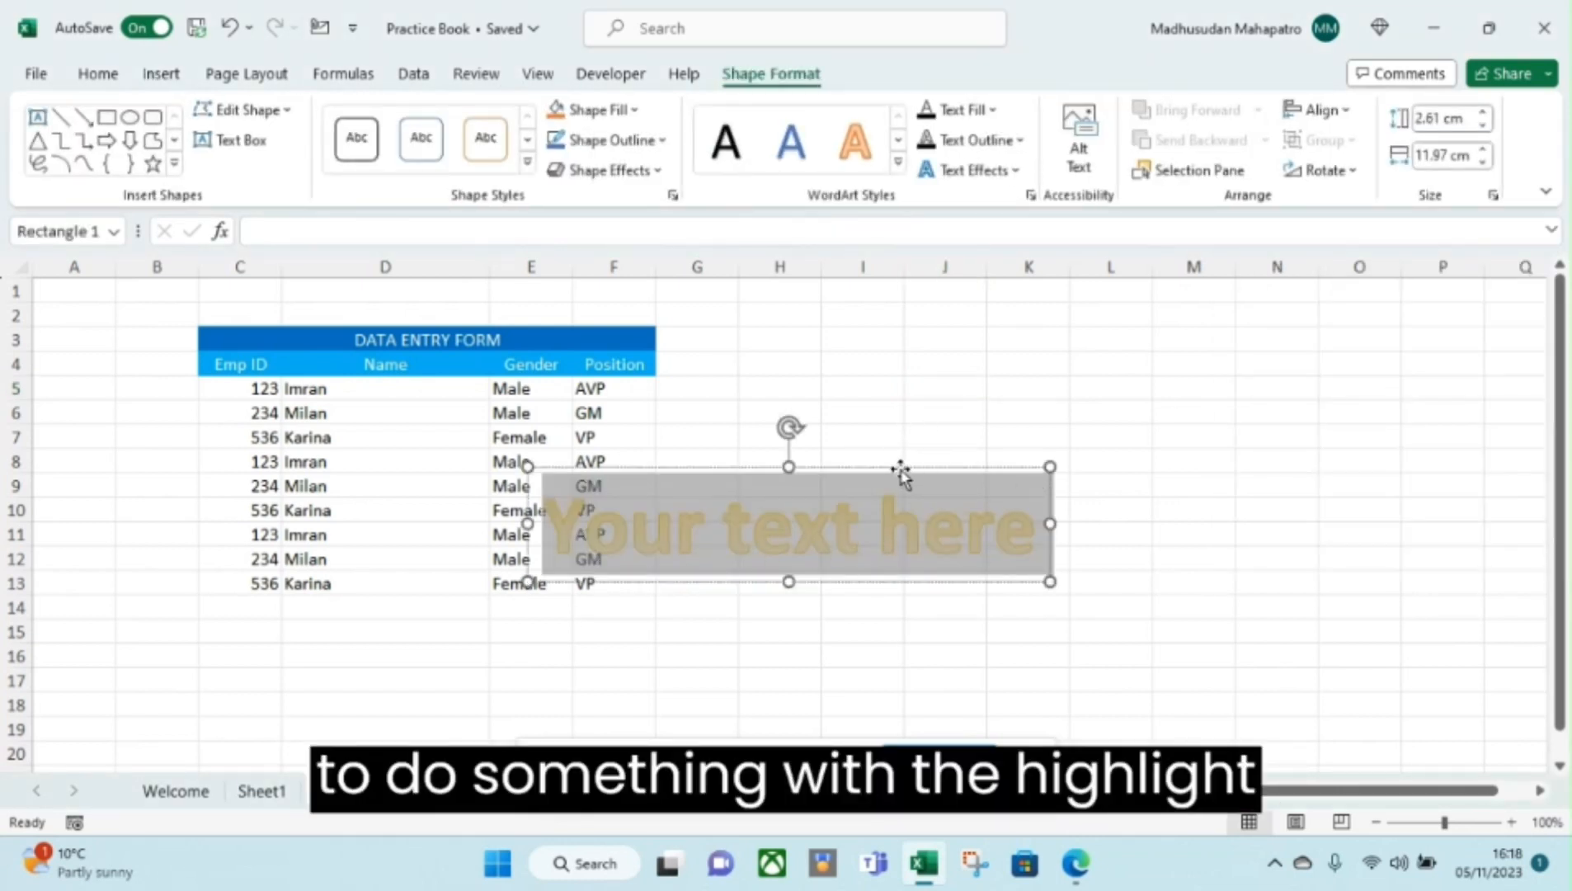
key("Delete")
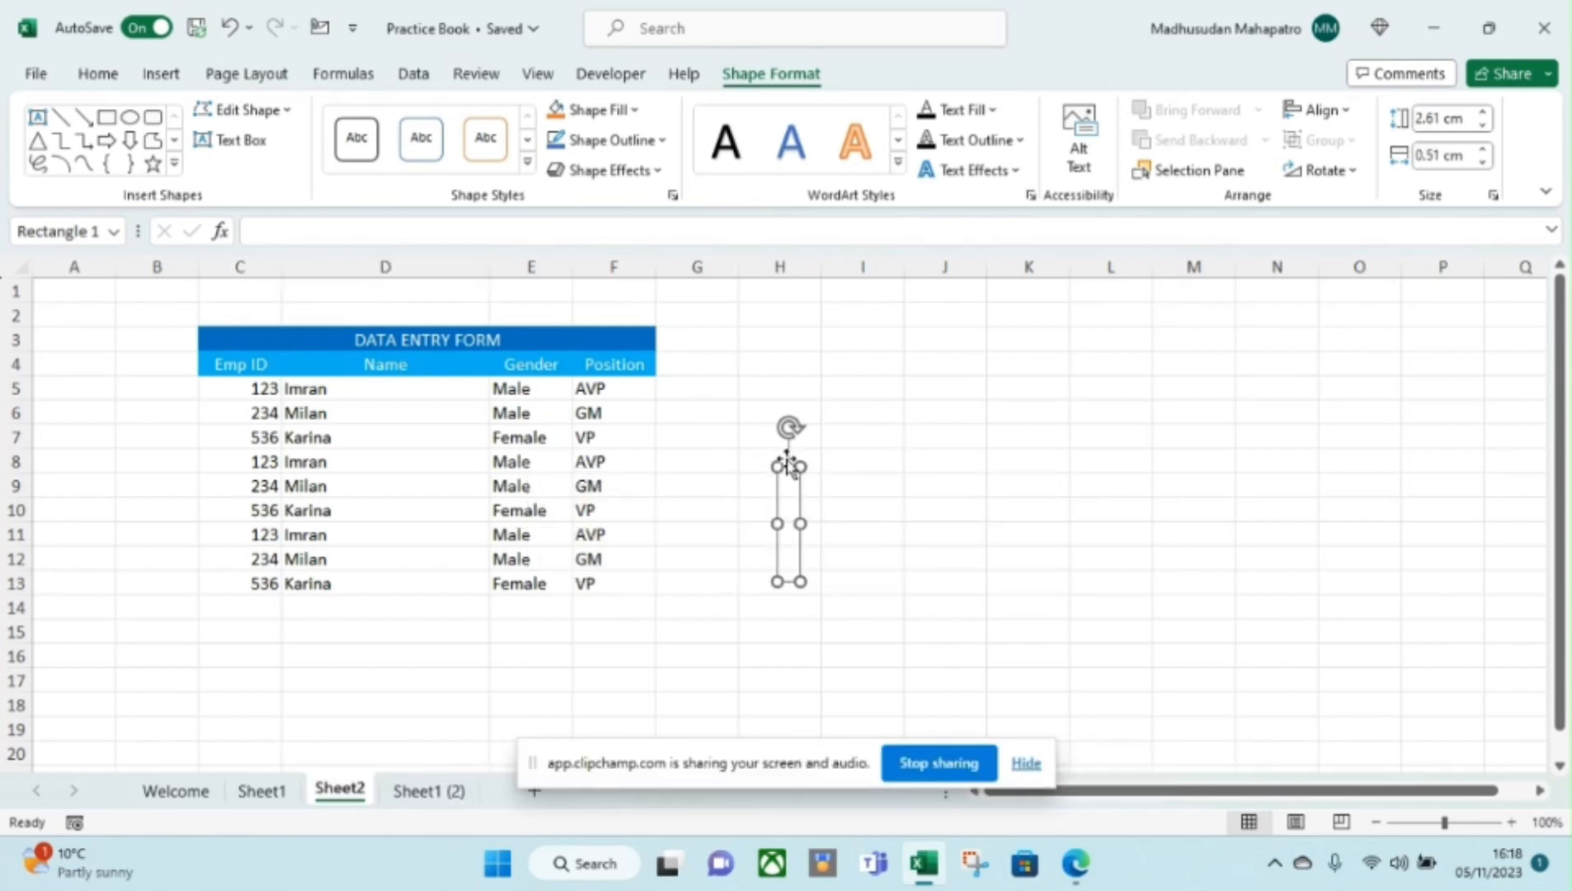
key("Delete")
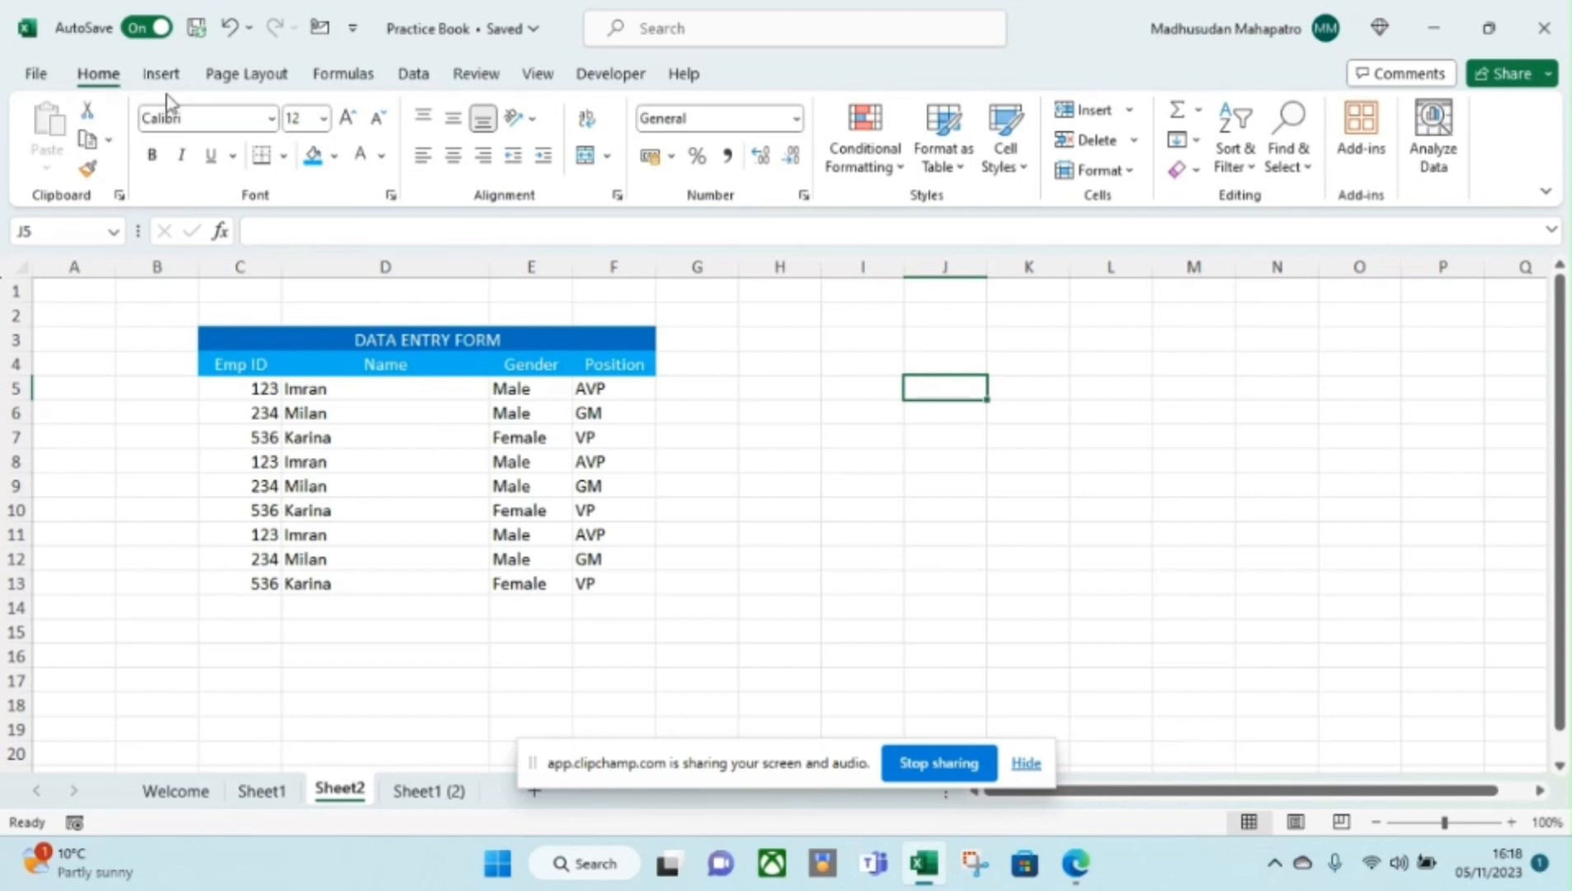
left_click(161, 76)
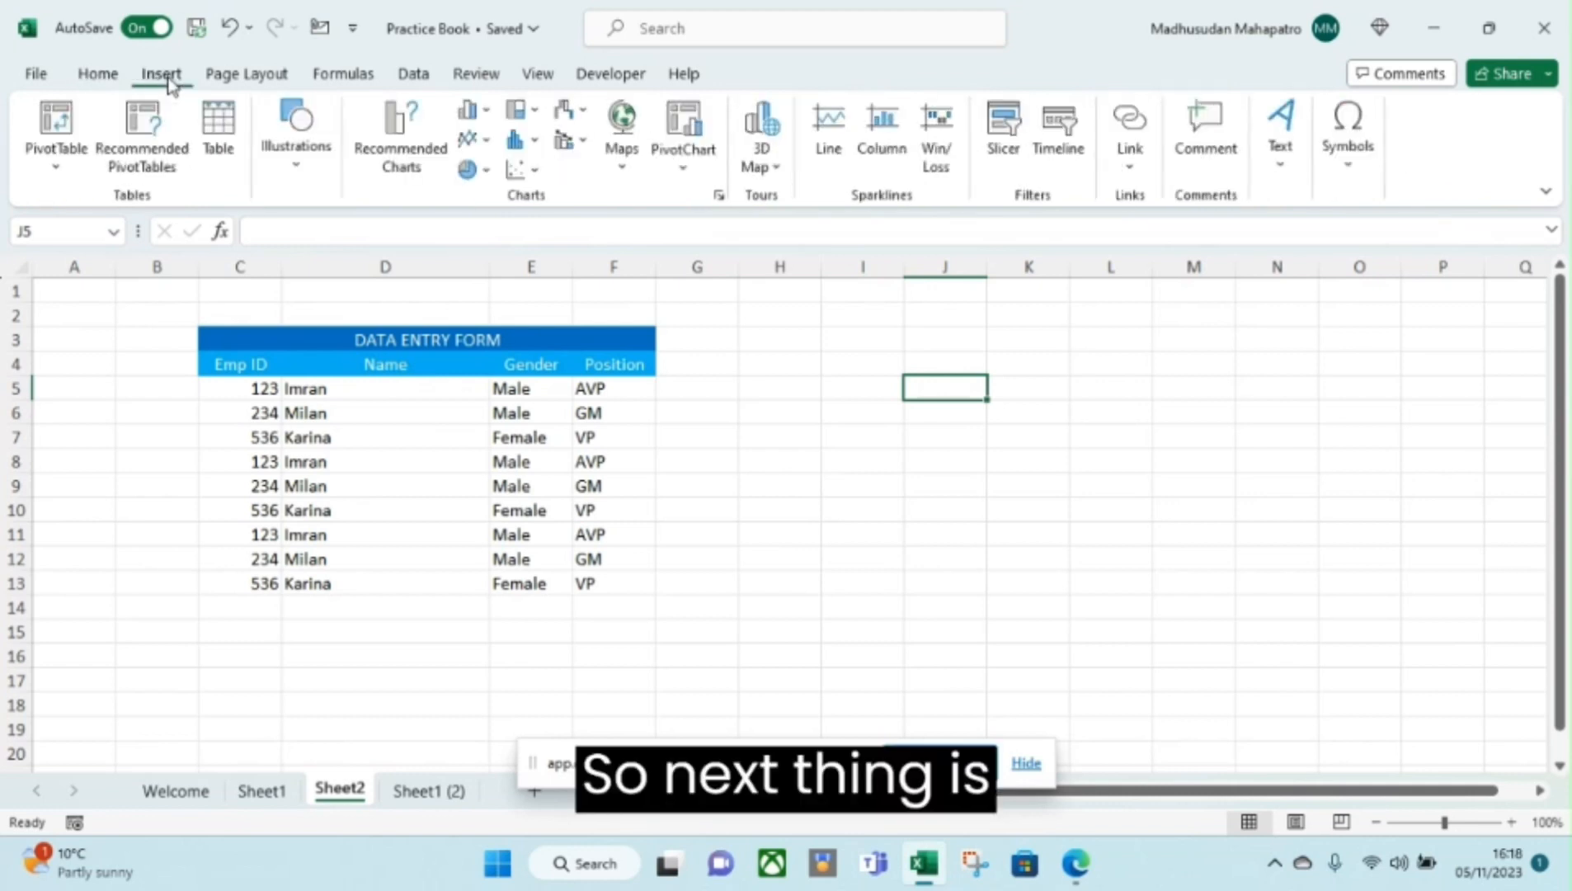
left_click(1353, 188)
left_click(1342, 281)
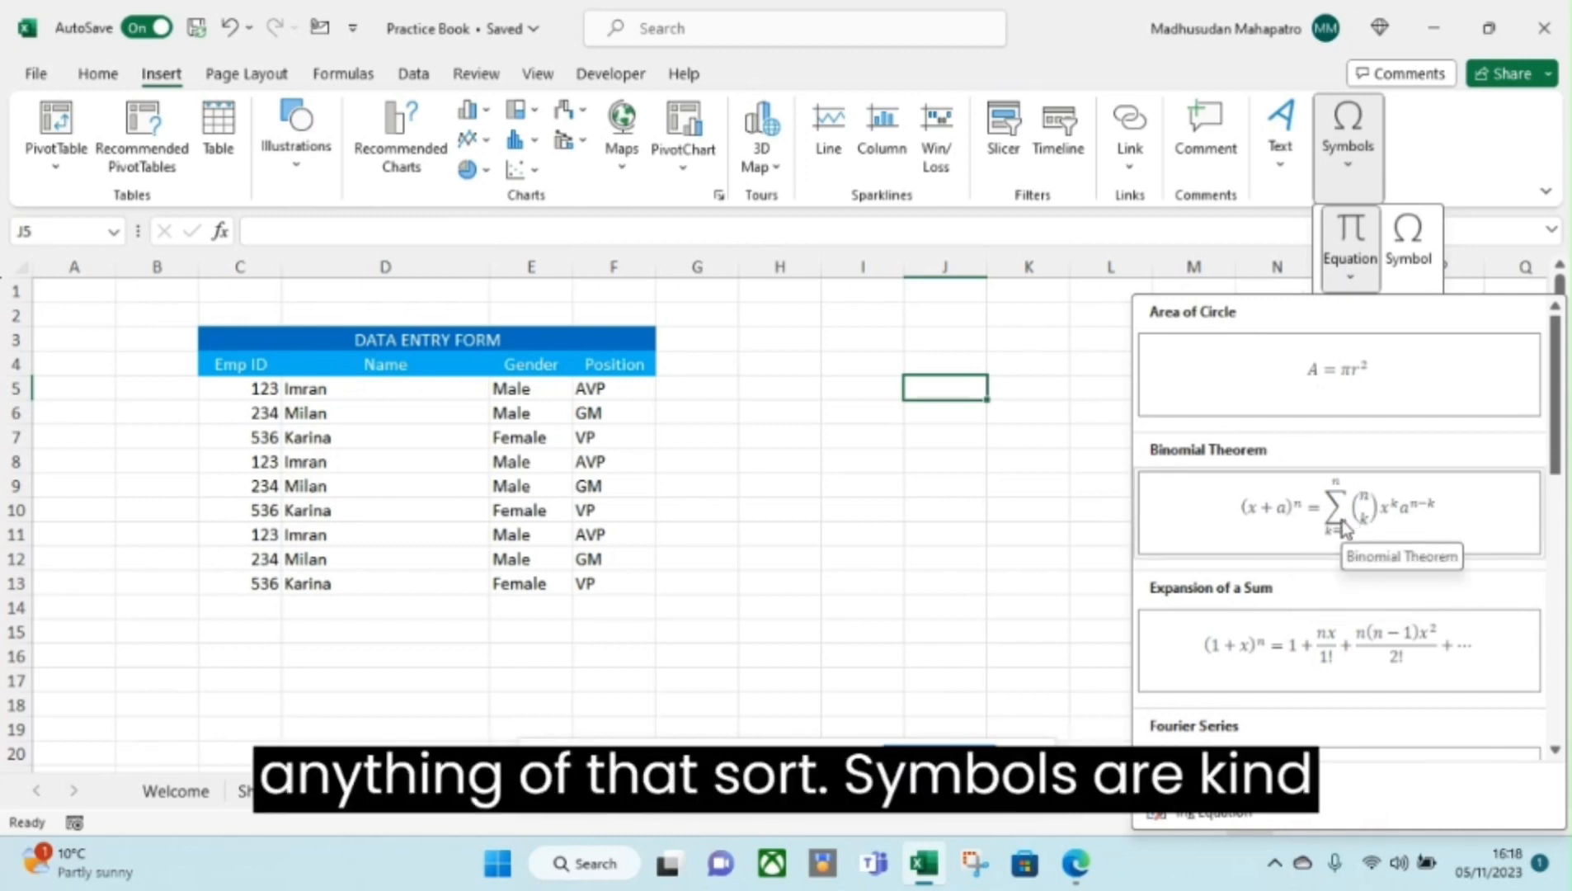
left_click(1411, 248)
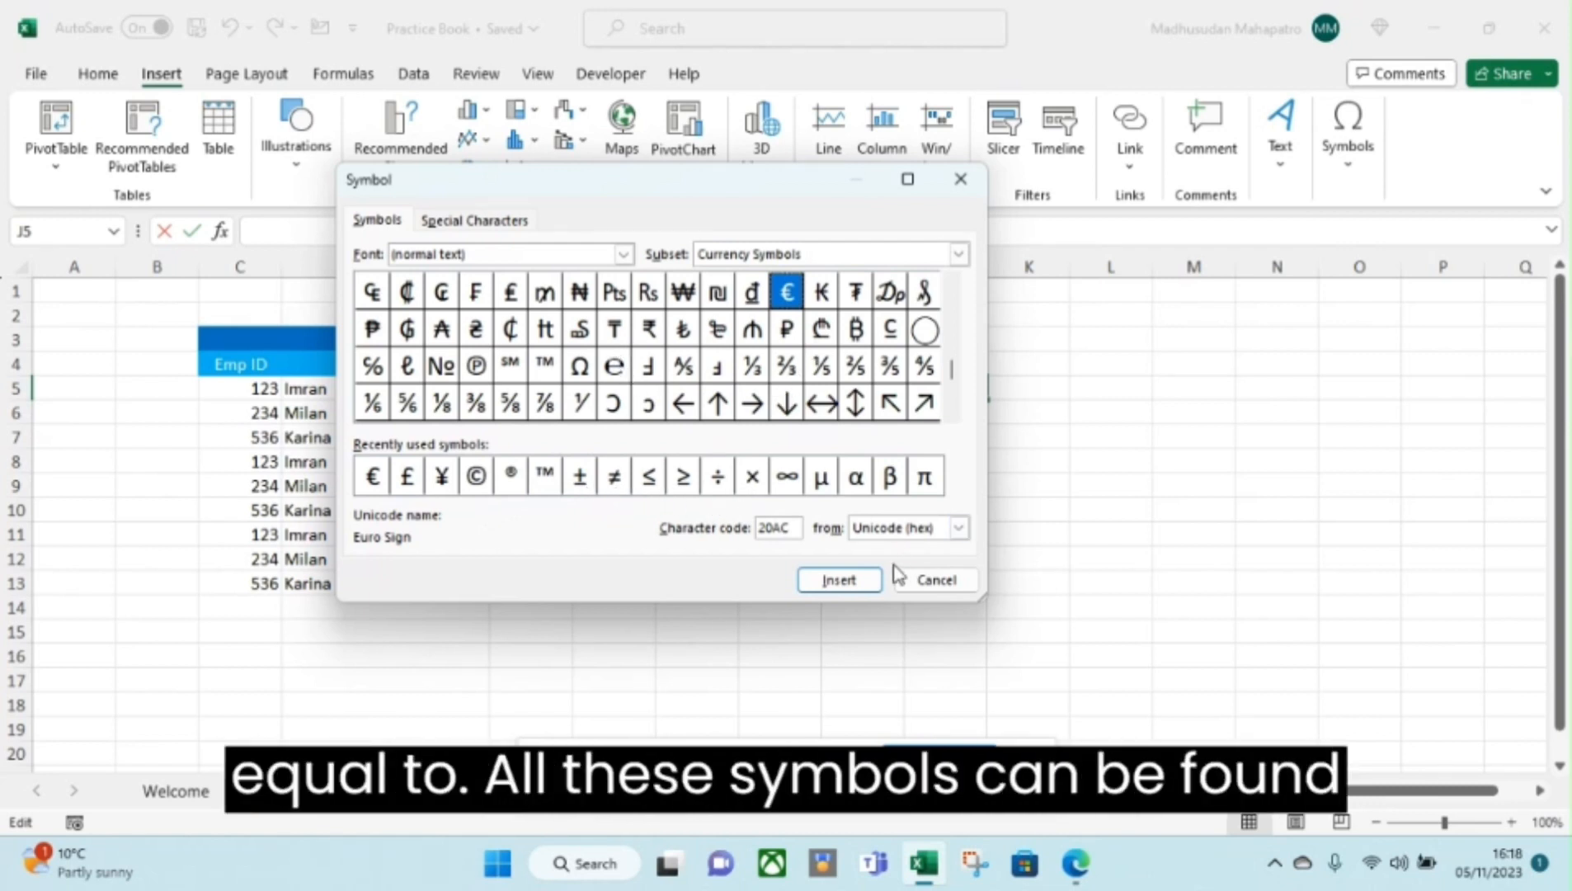
left_click_drag(957, 375, 955, 299)
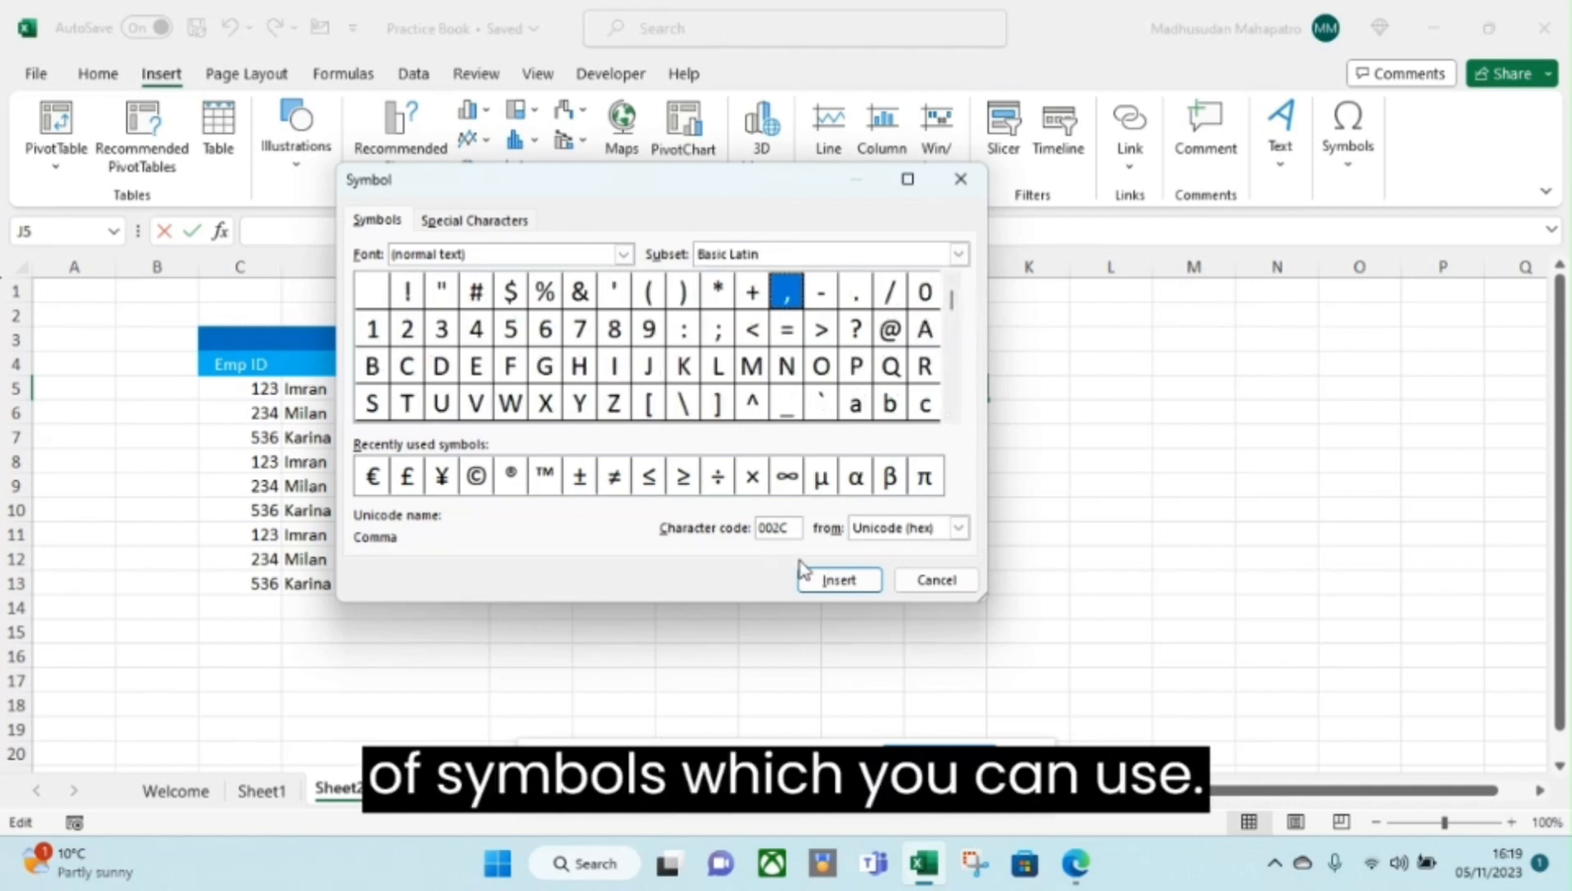
left_click(931, 580)
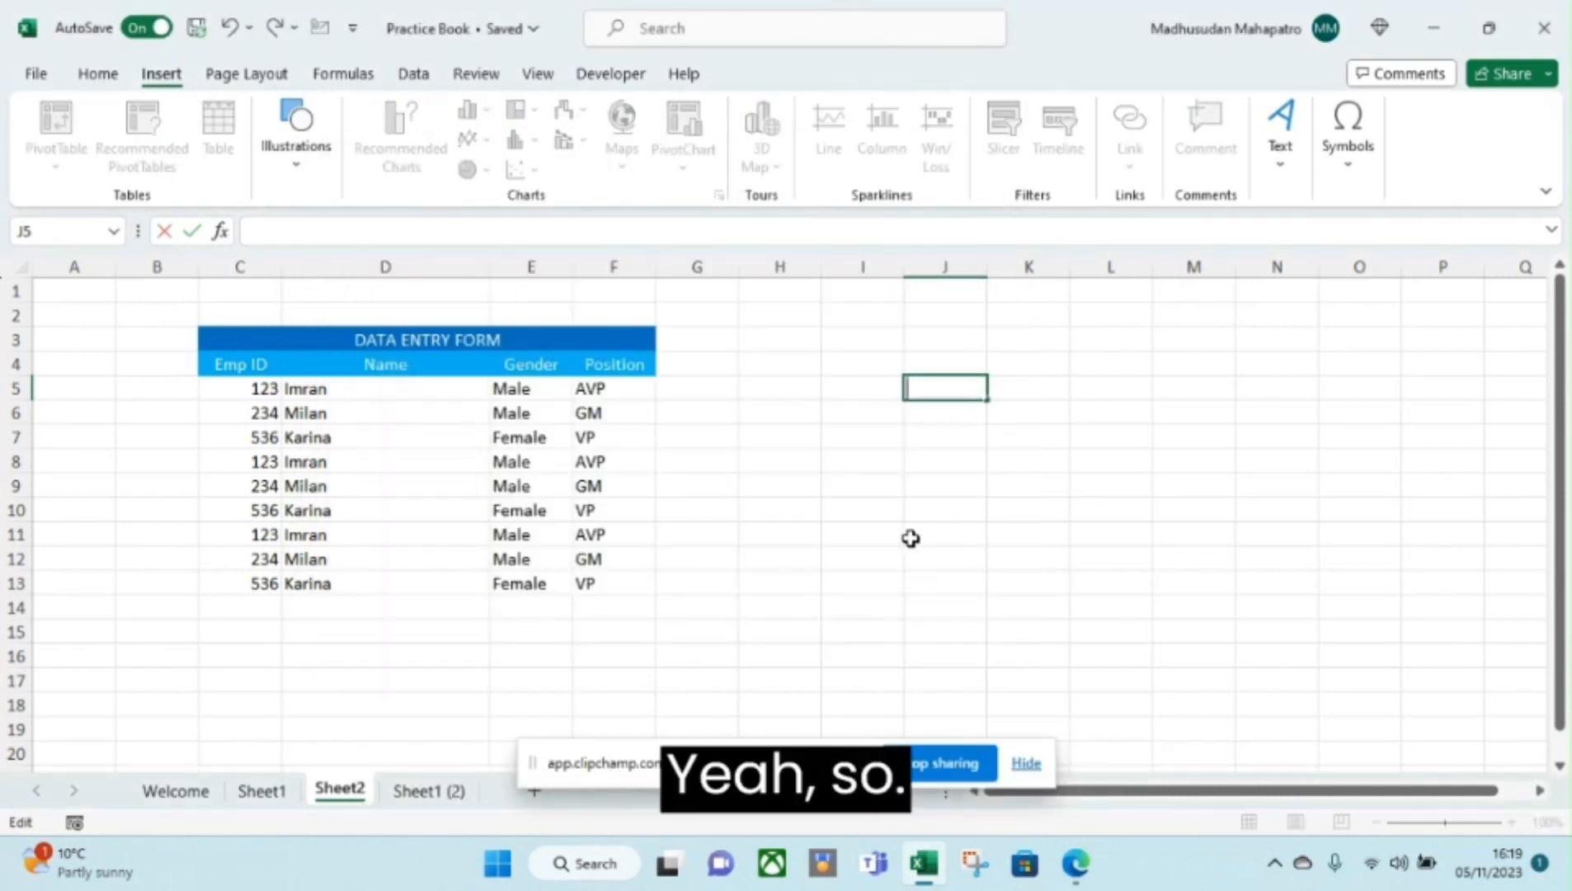
Select G4 on Sheet2, then go back to the Welcome sheet.
left_click(672, 356)
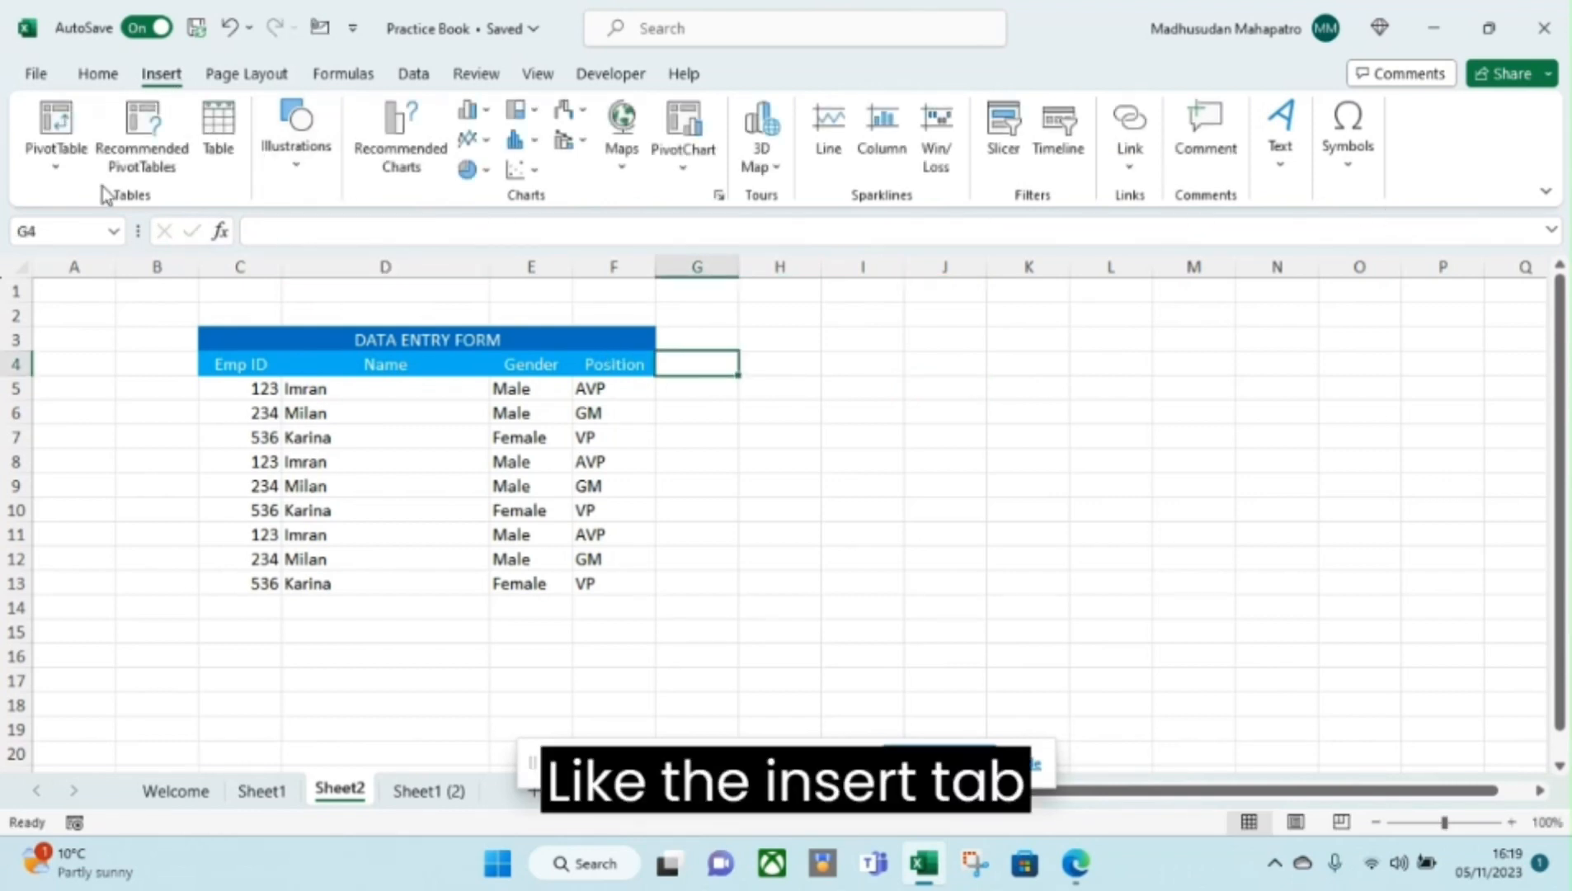
left_click(177, 790)
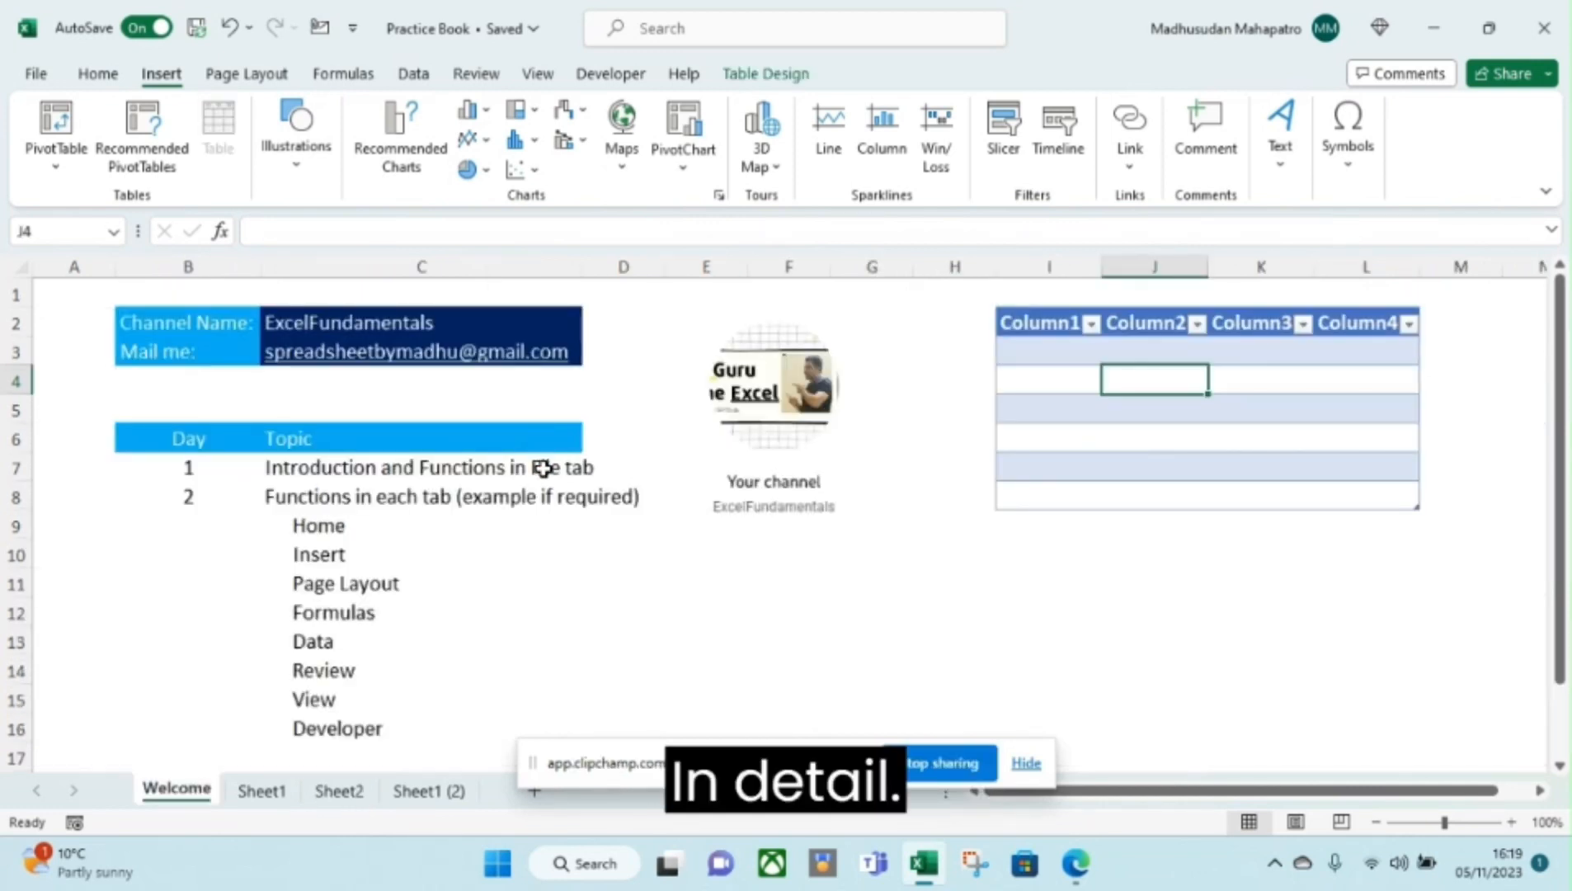